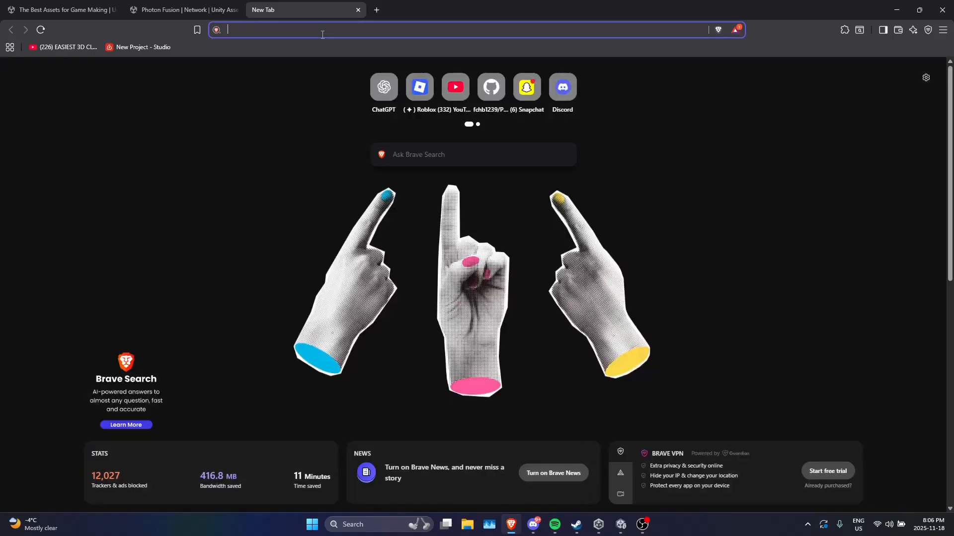
- Search 'unity asset store' in Brave and open the Unity Asset Store home page
{"action": "type", "text": "Unity A"}
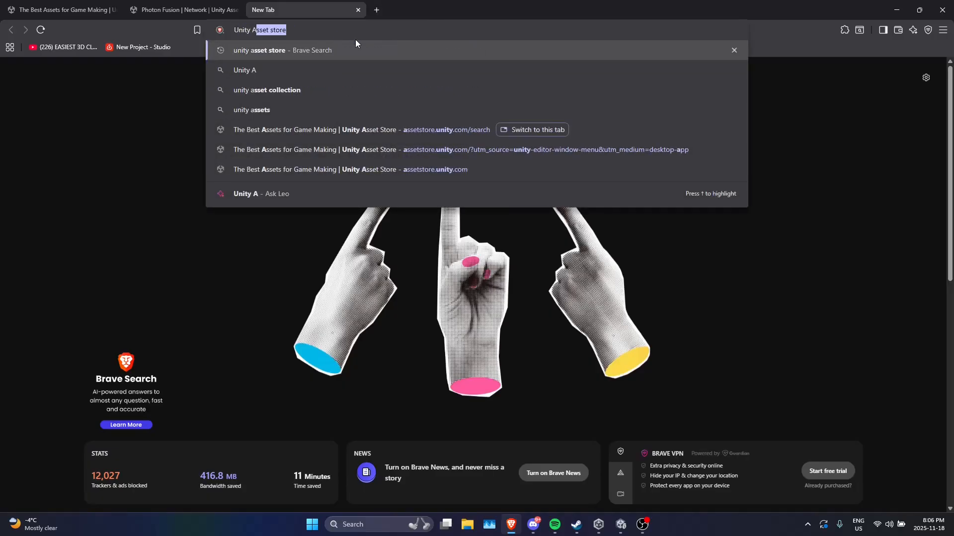
{"action": "left_click", "coordinate": [359, 44]}
{"action": "left_click", "coordinate": [263, 128]}
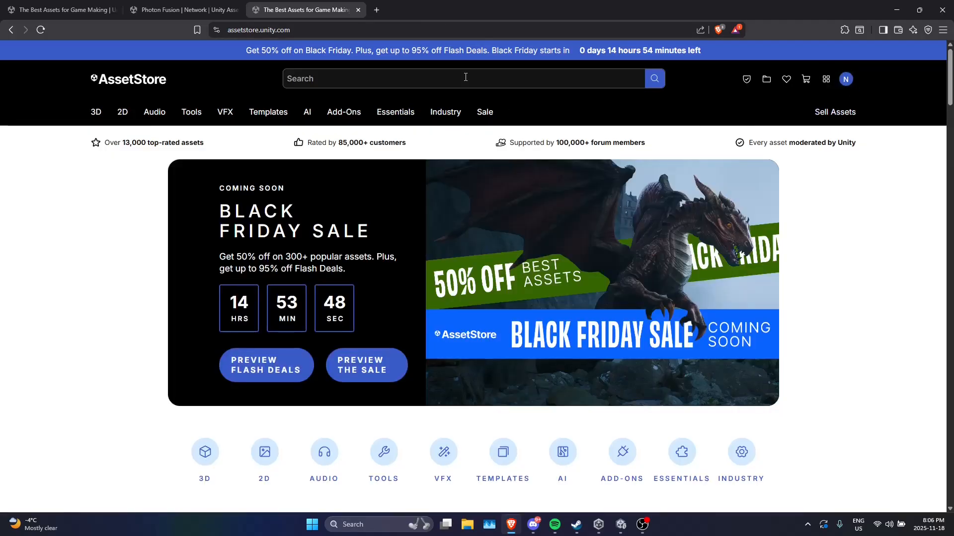
- Search the Asset Store for Photon Voice 2 and send its asset page to Unity
{"action": "left_click", "coordinate": [467, 79]}
{"action": "type", "text": "Photon"}
{"action": "left_click", "coordinate": [404, 140]}
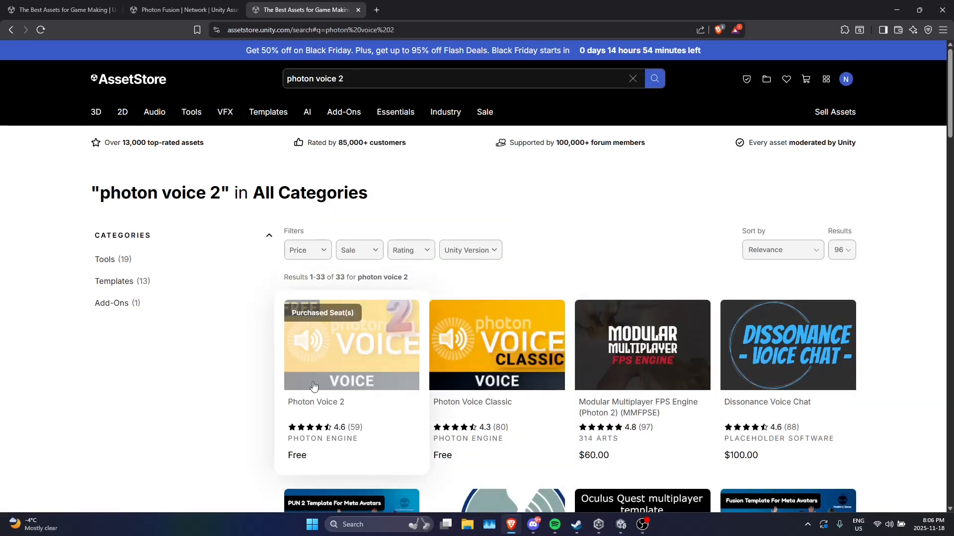
{"action": "left_click", "coordinate": [343, 373]}
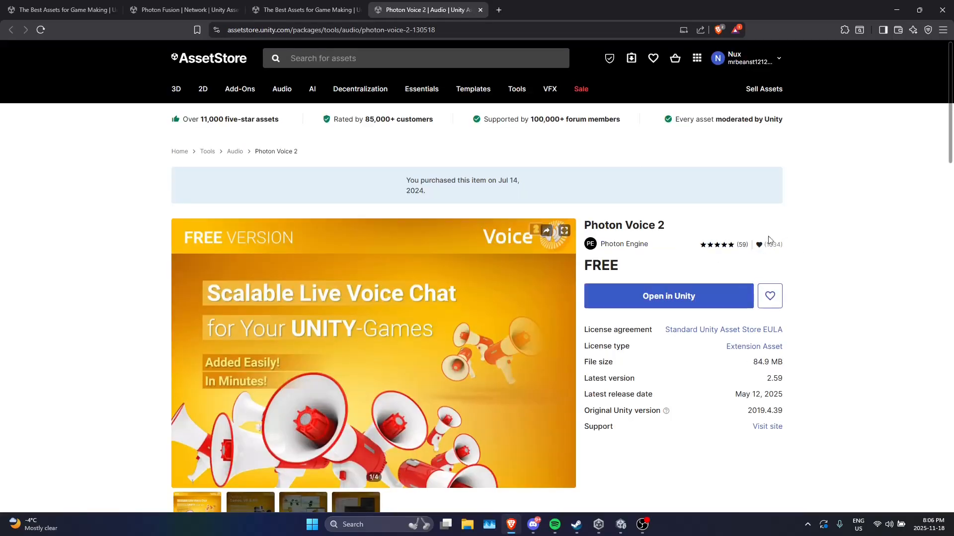
{"action": "left_click", "coordinate": [666, 337]}
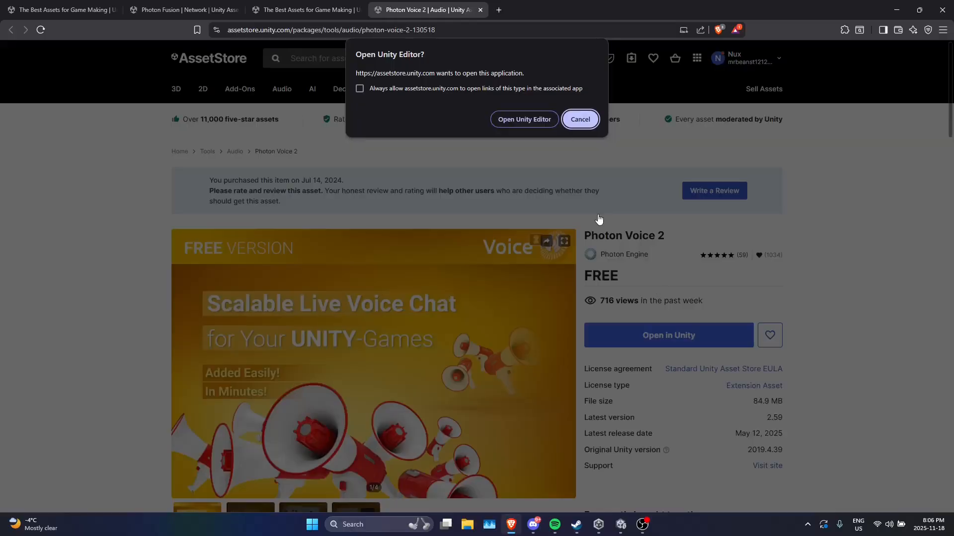
- Let the browser open Unity, import Photon Voice 2 with all files, then switch to Discord
{"action": "left_click", "coordinate": [517, 117]}
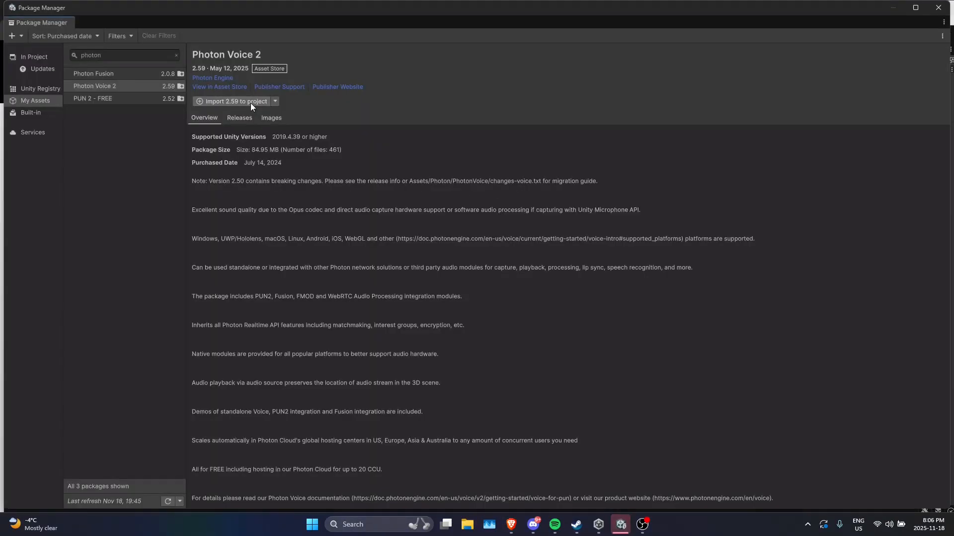
{"action": "left_click", "coordinate": [251, 103]}
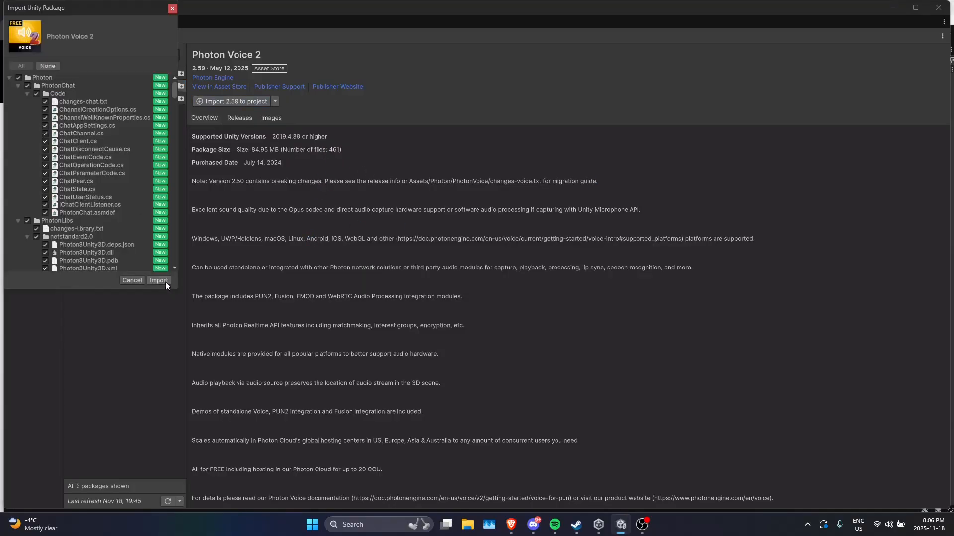
{"action": "left_click", "coordinate": [158, 282]}
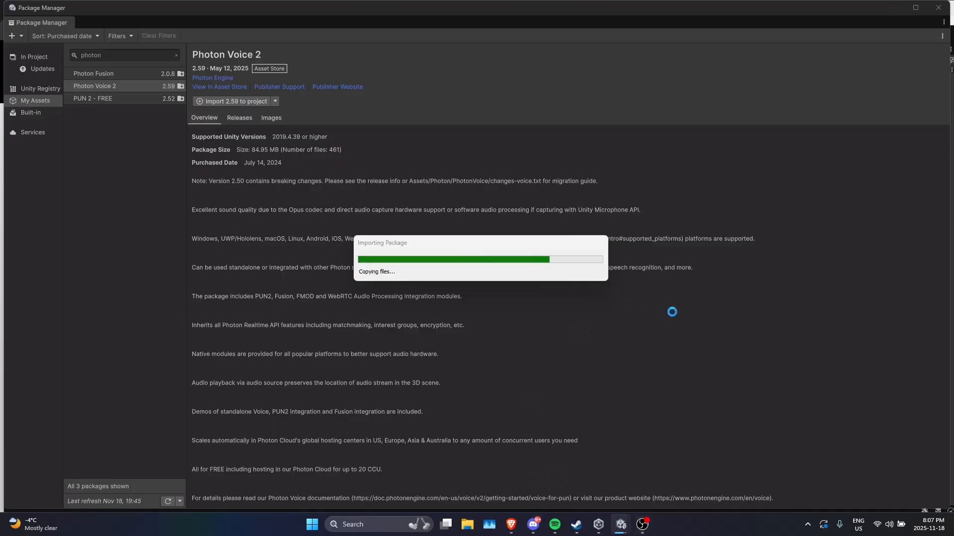
{"action": "left_click", "coordinate": [533, 524]}
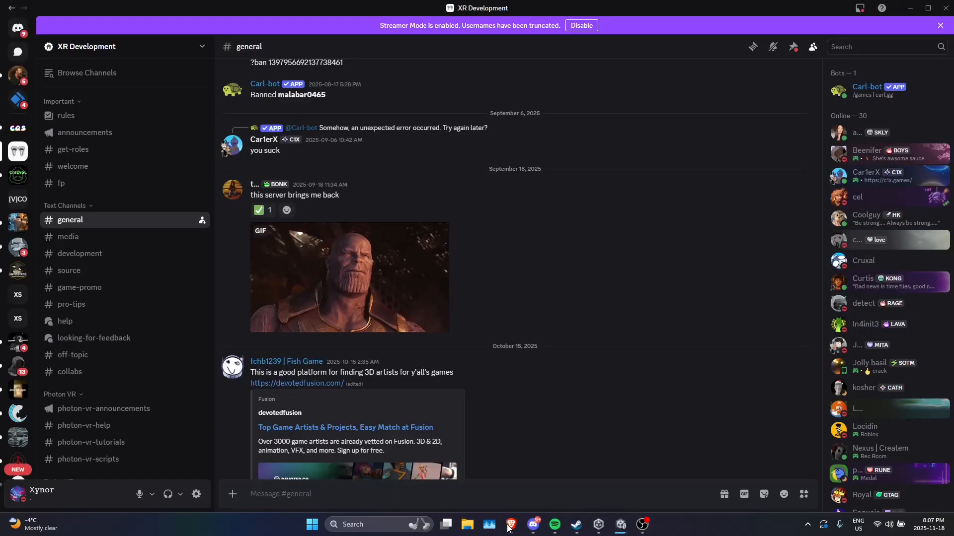
- Back in Brave, search the Asset Store for 'Photon' and send Photon Fusion 2.0.8 to Unity
{"action": "left_click", "coordinate": [509, 525]}
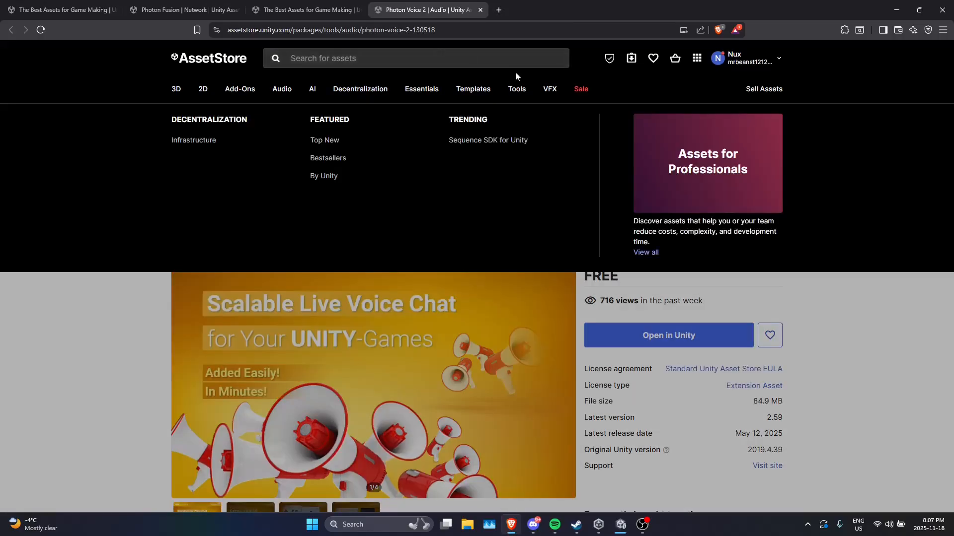
{"action": "left_click", "coordinate": [392, 59]}
{"action": "type", "text": "P"}
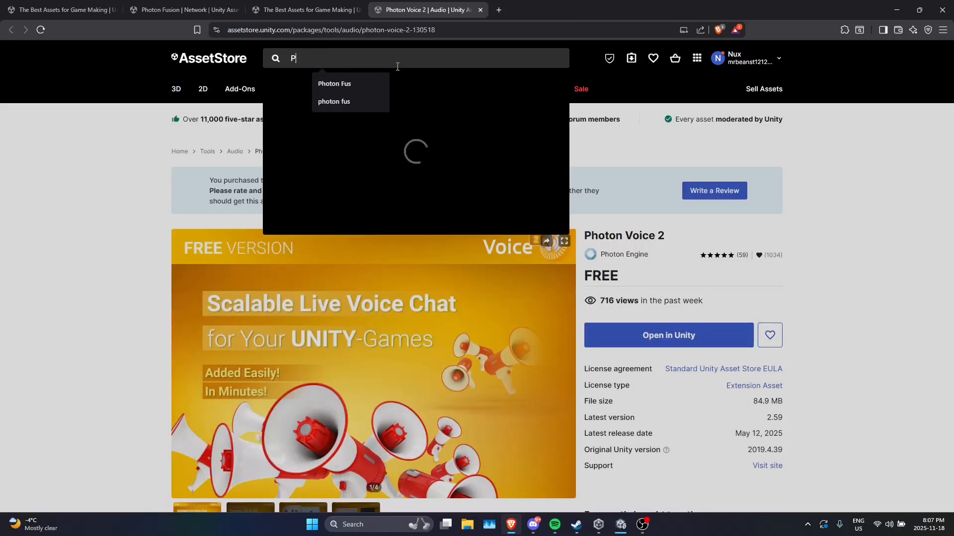
{"action": "type", "text": "hoton"}
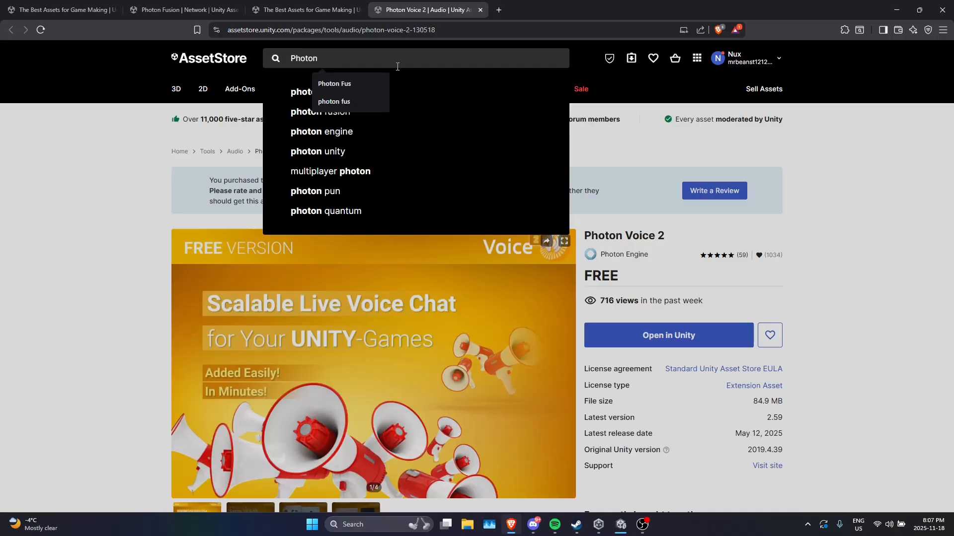
{"action": "key", "text": "Return"}
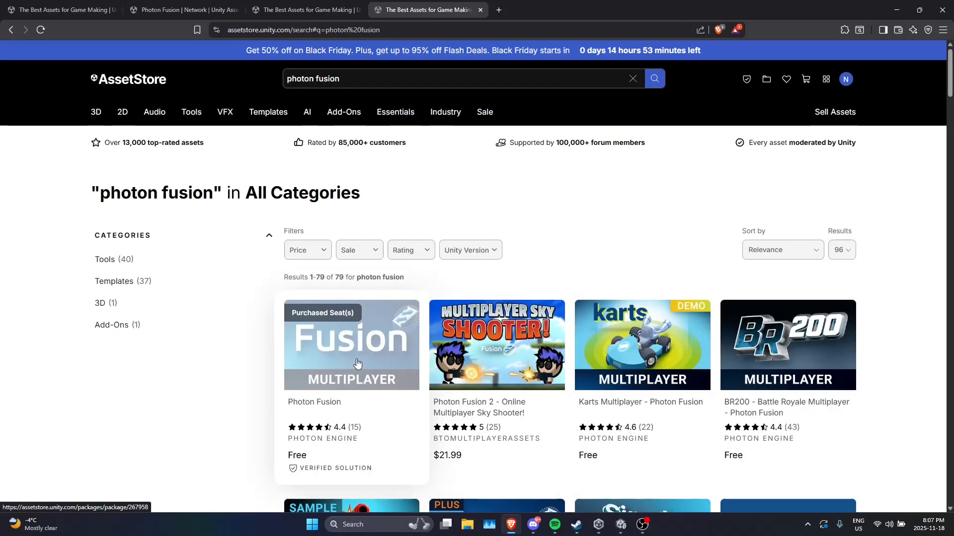
{"action": "left_click", "coordinate": [353, 364]}
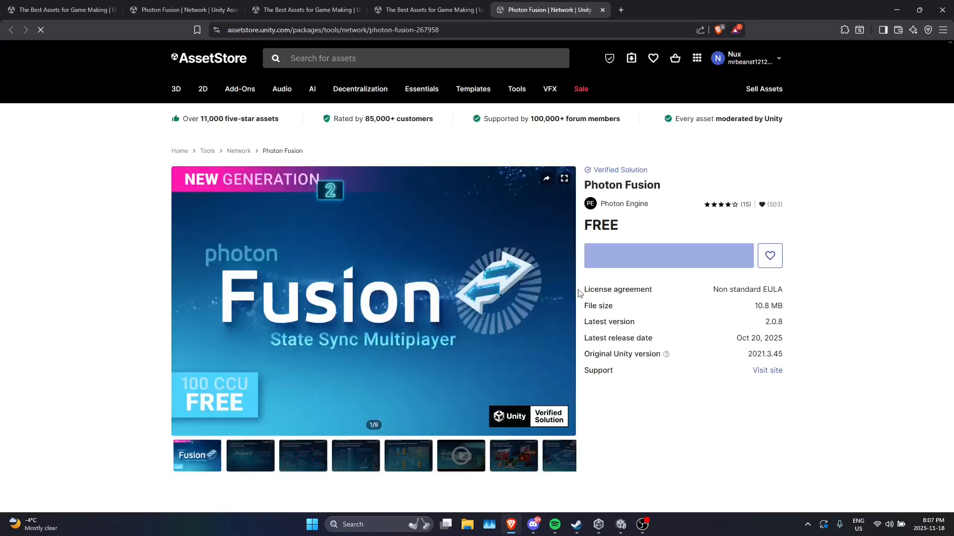
{"action": "scroll", "coordinate": [715, 298], "scroll_direction": "down", "scroll_amount": 1}
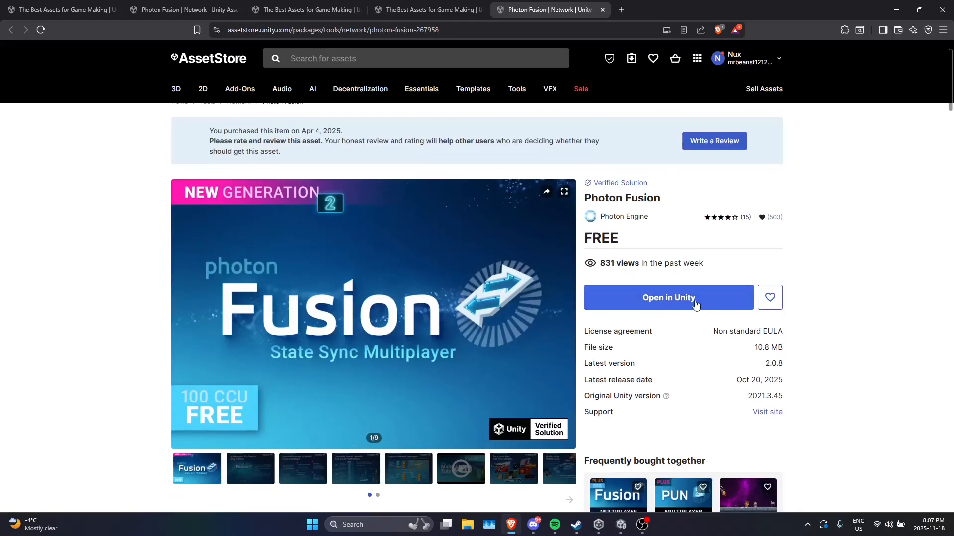
{"action": "left_click", "coordinate": [661, 303]}
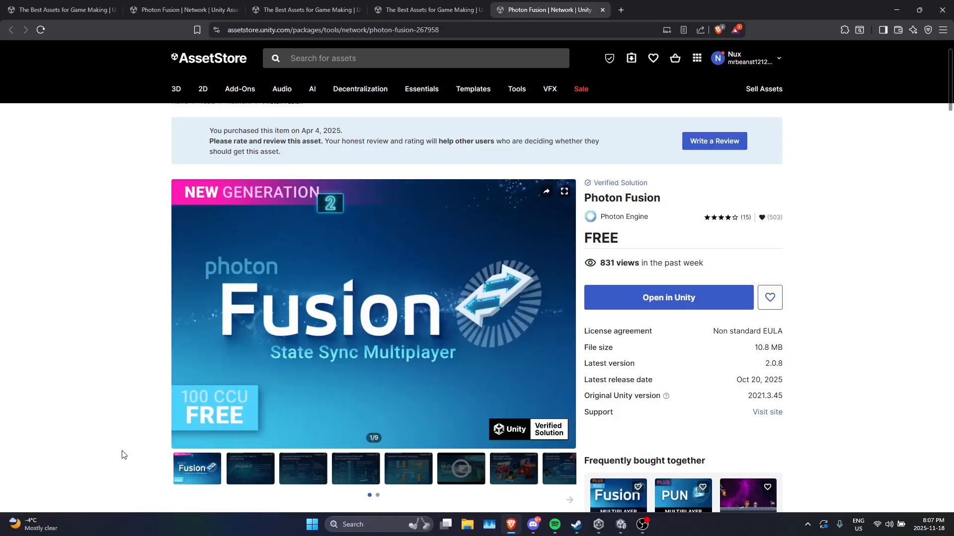
- In Unity, approve script updating for the two listed Photon scripts, then return to Brave
{"action": "left_click", "coordinate": [620, 525]}
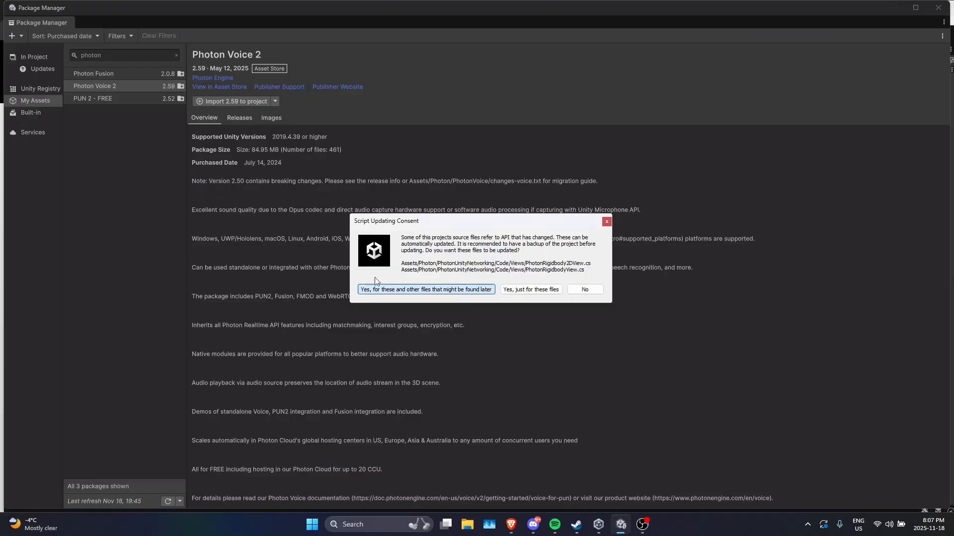
{"action": "left_click", "coordinate": [524, 291]}
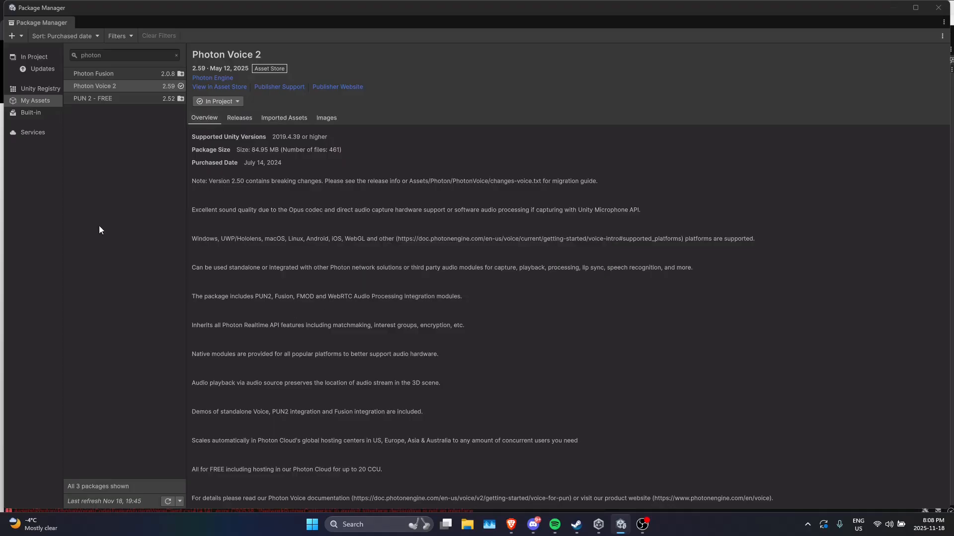
{"action": "left_click", "coordinate": [511, 524]}
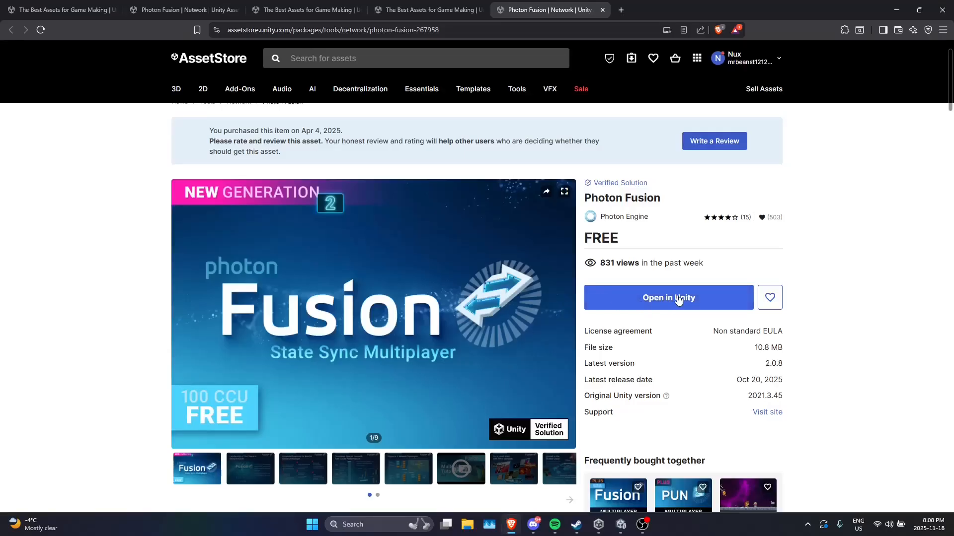
- Import Photon Fusion 2.0.8 with script updates for all files and close Package Manager
{"action": "left_click", "coordinate": [705, 298]}
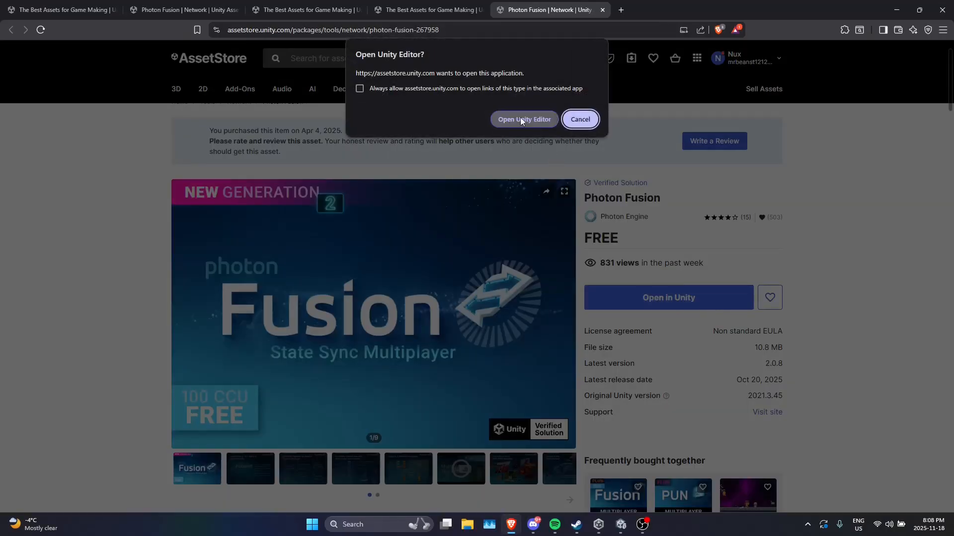
{"action": "left_click", "coordinate": [524, 119]}
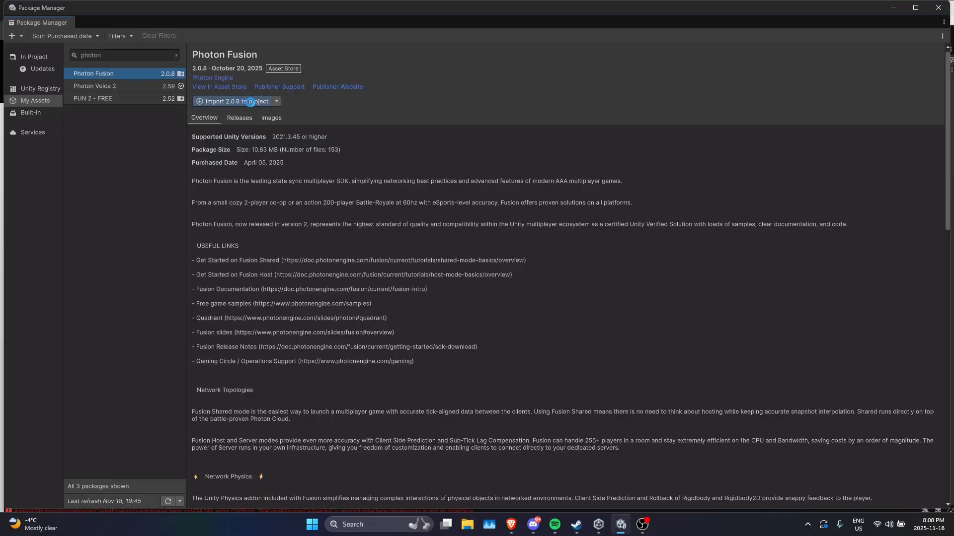
{"action": "left_click", "coordinate": [250, 102]}
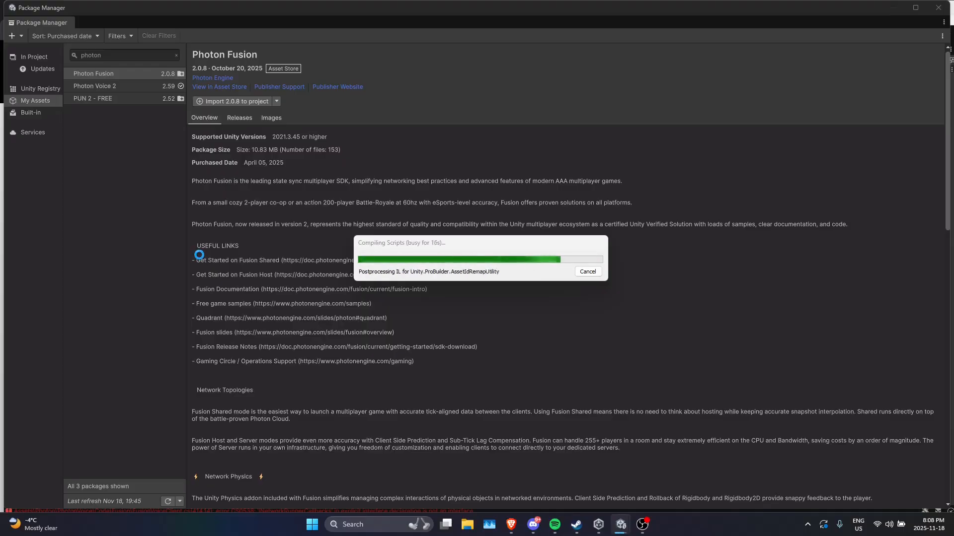
{"action": "left_click", "coordinate": [455, 288]}
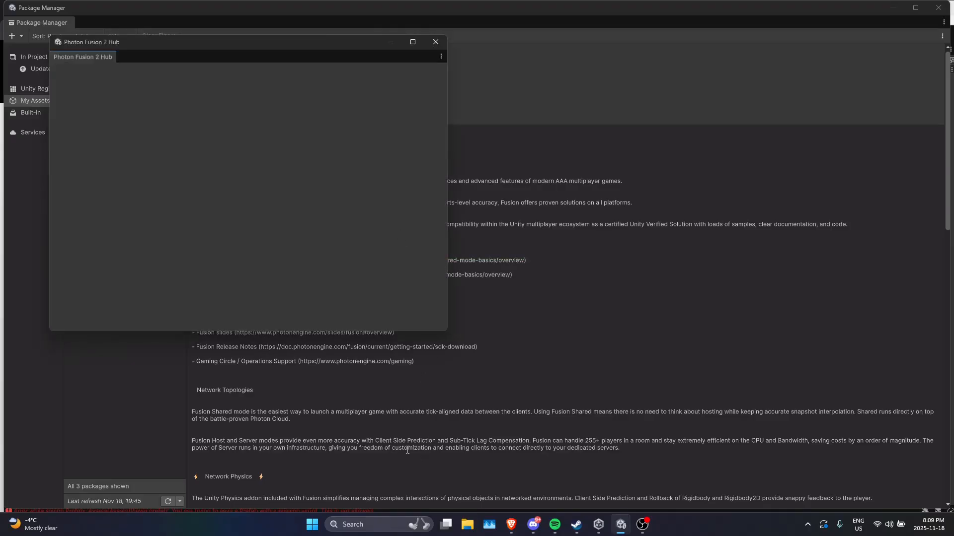
{"action": "left_click", "coordinate": [938, 8]}
{"action": "left_click_drag", "start_coordinate": [278, 64], "coordinate": [571, 94]}
- Clear the Console, reopen the Fusion Hub via Tools > Fusion > Fusion Hub, then open a new Brave tab
{"action": "left_click", "coordinate": [530, 404]}
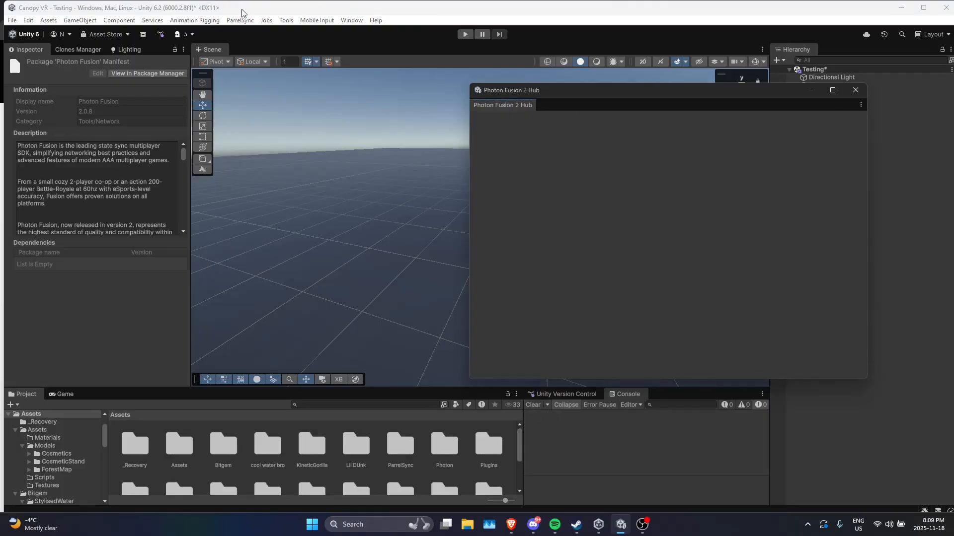
{"action": "left_click", "coordinate": [286, 20]}
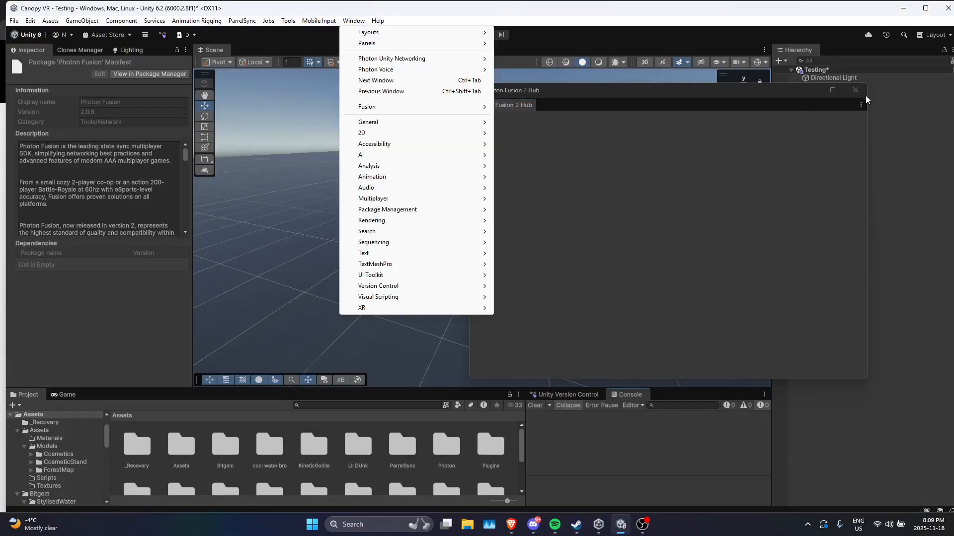
{"action": "left_click", "coordinate": [855, 90]}
{"action": "left_click", "coordinate": [288, 21]}
{"action": "mouse_move", "coordinate": [308, 32]}
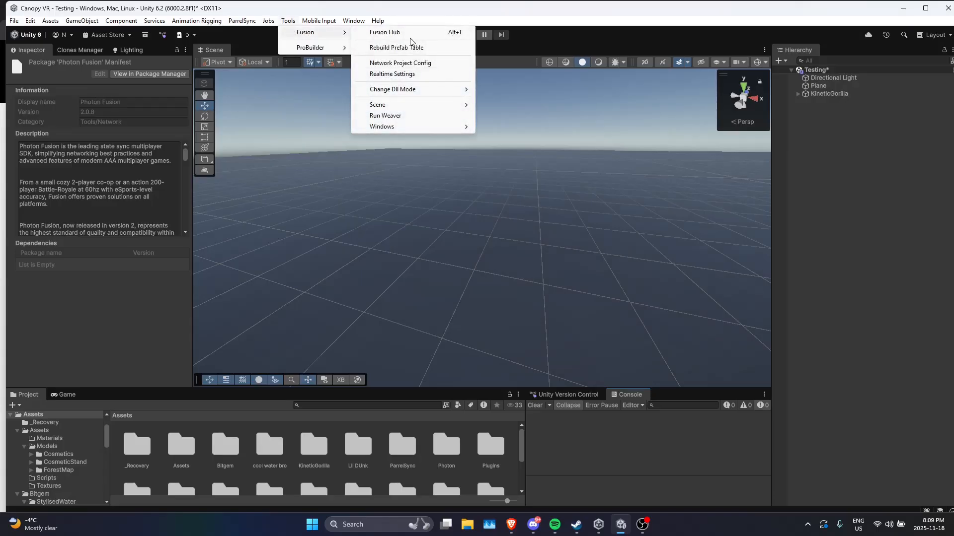
{"action": "left_click", "coordinate": [410, 35]}
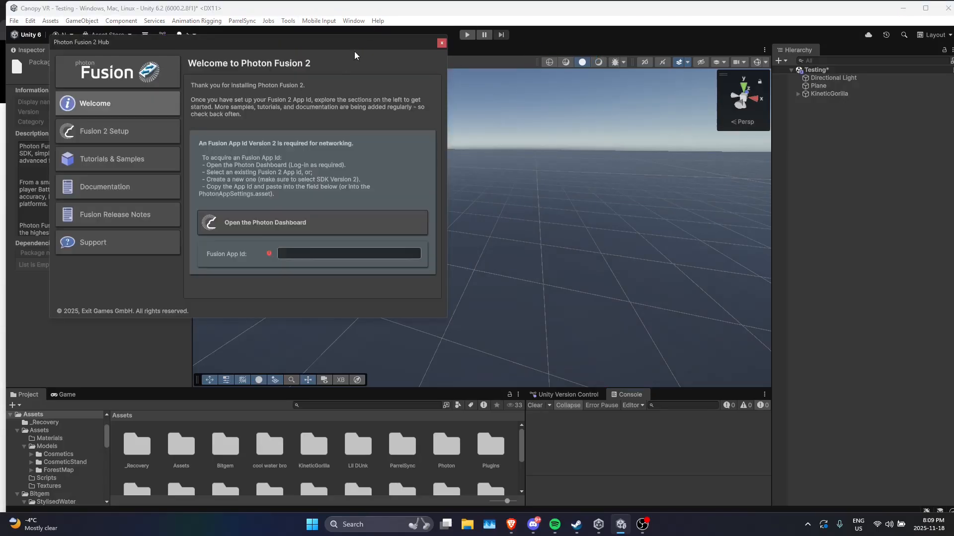
{"action": "left_click_drag", "start_coordinate": [321, 40], "coordinate": [677, 62]}
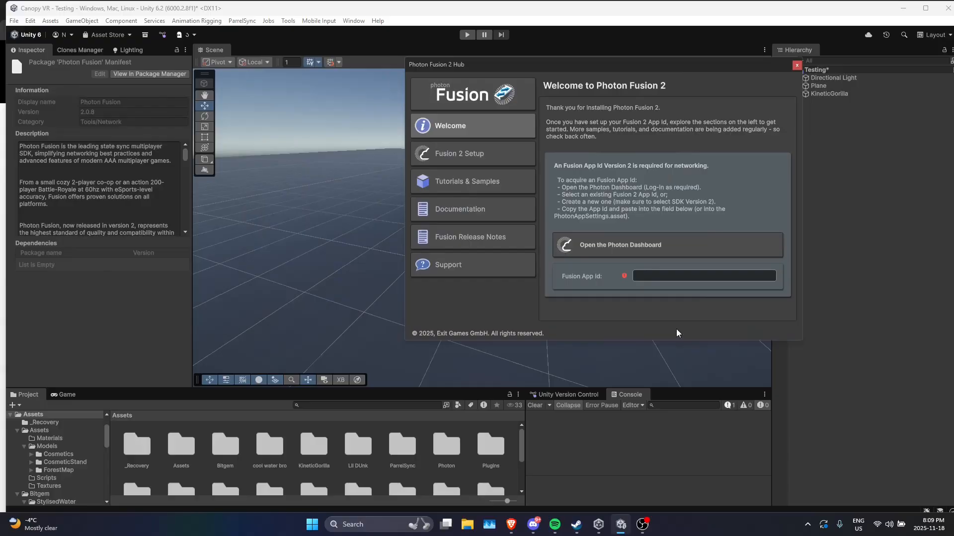
{"action": "left_click", "coordinate": [511, 524]}
{"action": "left_click", "coordinate": [618, 10]}
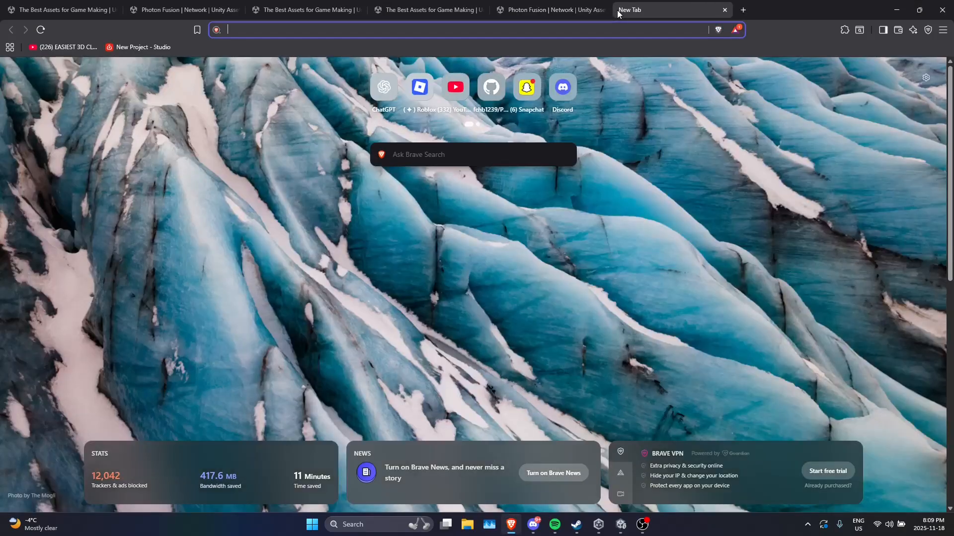
- Search photon engine, open the Photon Dashboard, and reveal the Canopy VR2 Fusion app's full App ID
{"action": "type", "text": "Photon engine"}
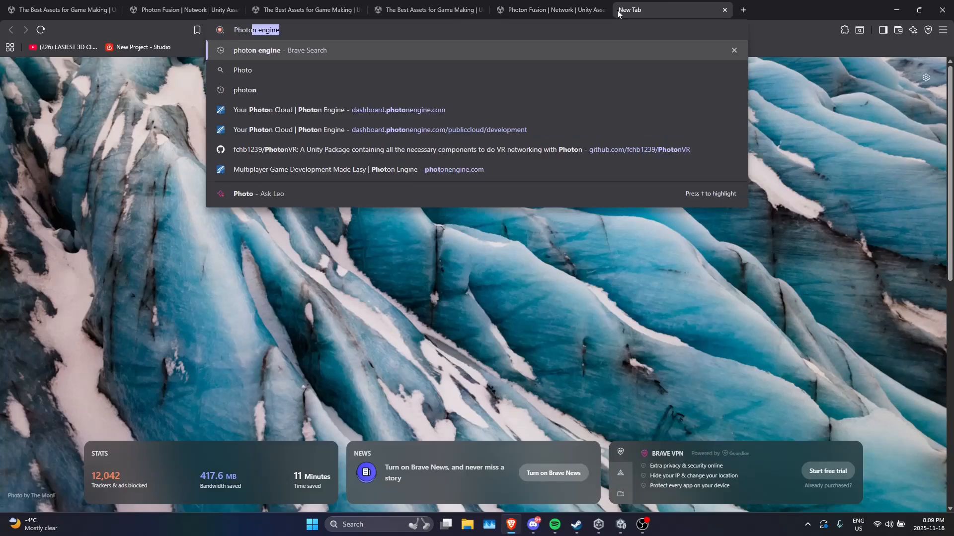
{"action": "key", "text": "Return"}
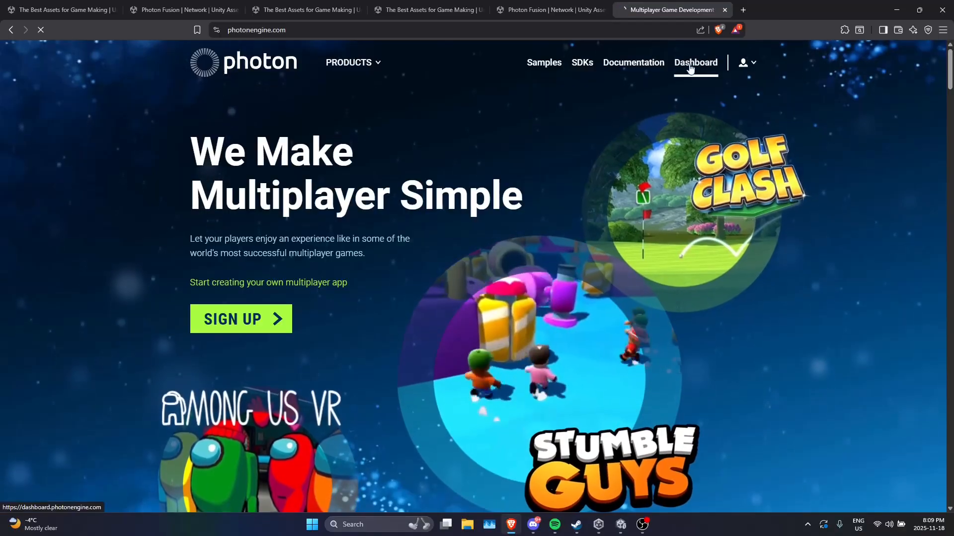
{"action": "left_click", "coordinate": [695, 74]}
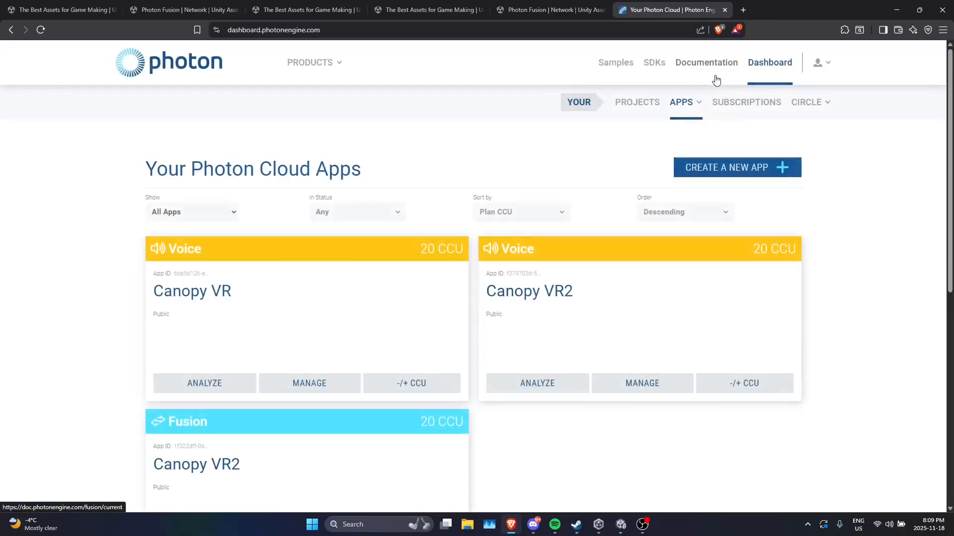
{"action": "scroll", "coordinate": [300, 353], "scroll_direction": "down", "scroll_amount": 3}
{"action": "left_click", "coordinate": [218, 296]}
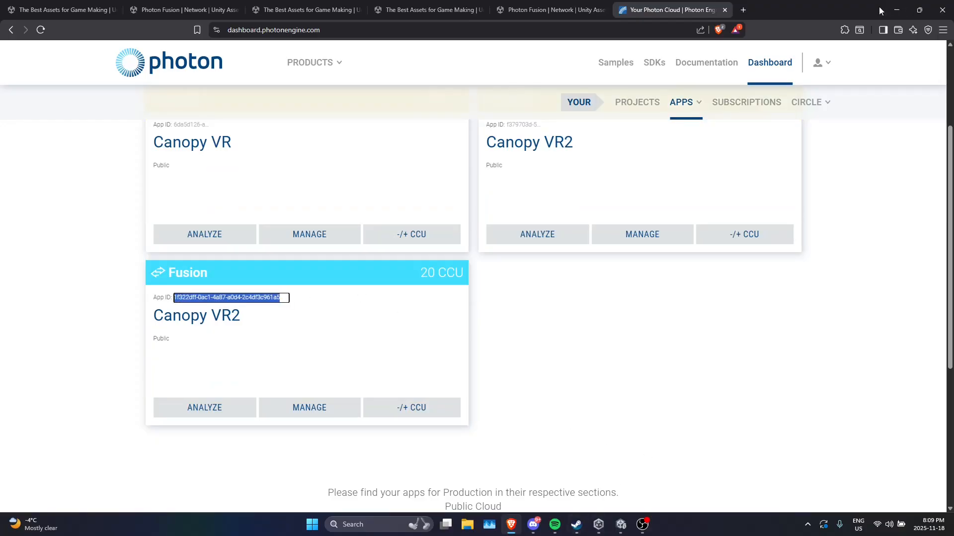
{"action": "left_click", "coordinate": [897, 10]}
- Paste the copied App ID into the Fusion App Id field and close the Photon Fusion 2 Hub
{"action": "left_click", "coordinate": [709, 277]}
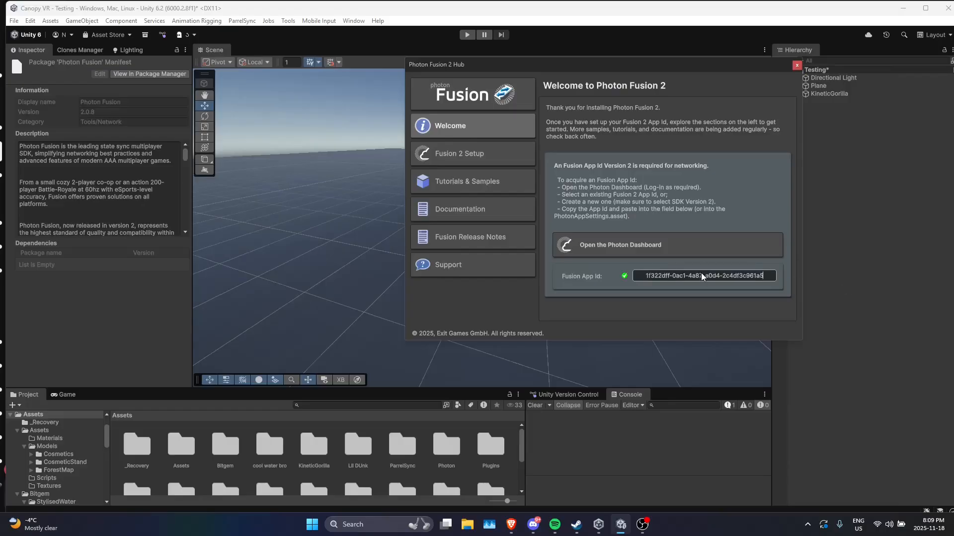
{"action": "left_click", "coordinate": [796, 65]}
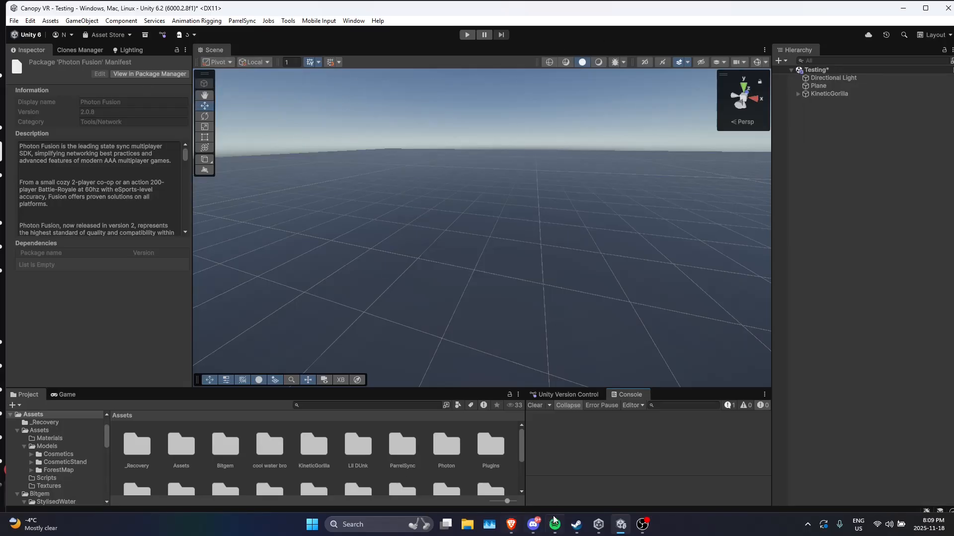
- In Discord, open The Monkey Hub's fusion-2-vr channel with the FusionVR GitHub link
{"action": "left_click", "coordinate": [527, 522]}
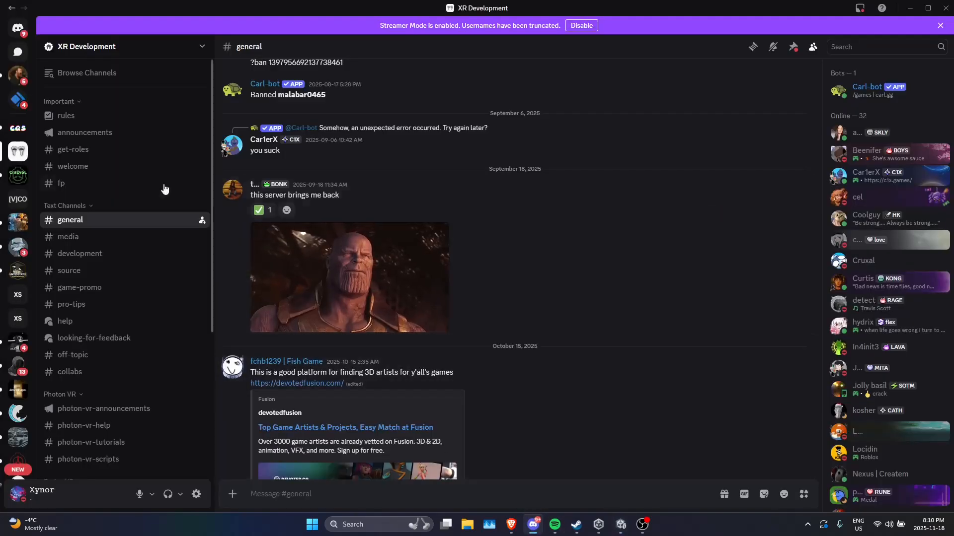
{"action": "scroll", "coordinate": [20, 219], "scroll_direction": "down", "scroll_amount": 2}
{"action": "scroll", "coordinate": [19, 221], "scroll_direction": "down", "scroll_amount": 4}
{"action": "left_click", "coordinate": [18, 307]}
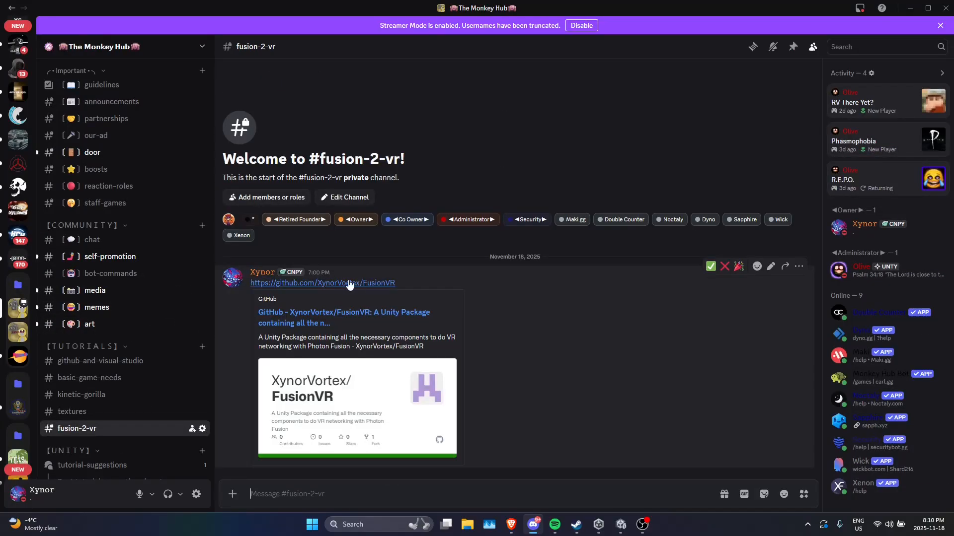
- Open the FusionVR GitHub link from Discord and maximize the browser window
{"action": "left_click", "coordinate": [368, 283]}
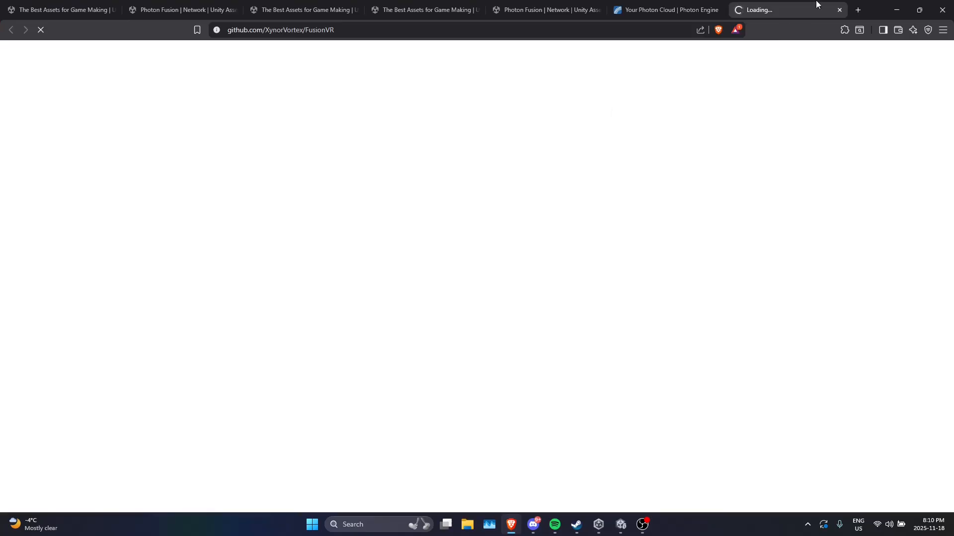
{"action": "double_click", "coordinate": [815, 4]}
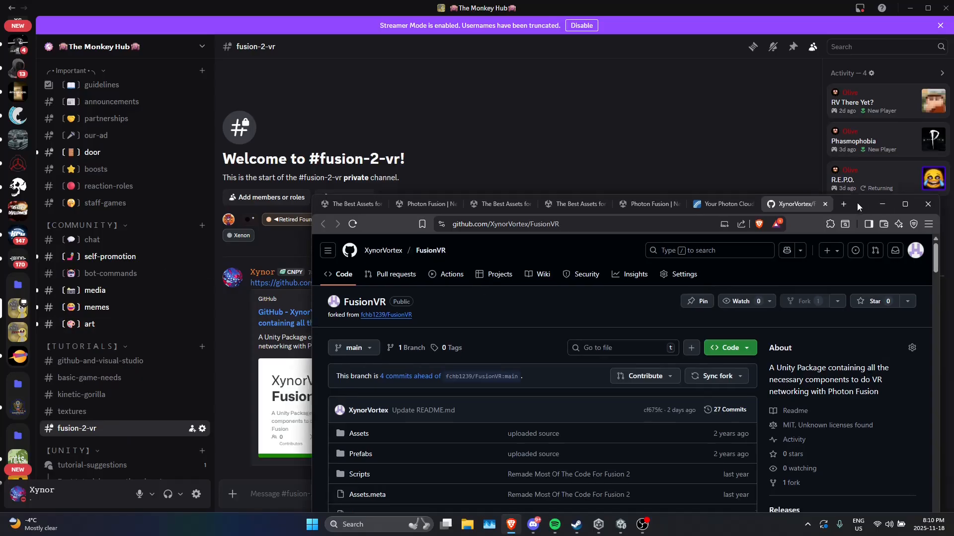
{"action": "left_click_drag", "start_coordinate": [856, 203], "coordinate": [742, 37]}
{"action": "double_click", "coordinate": [729, 36]}
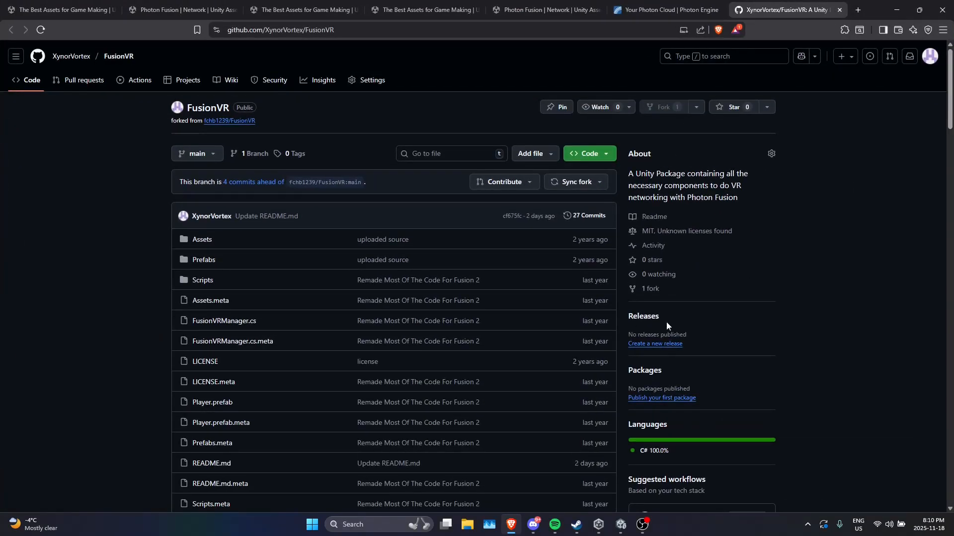
- Browse the FusionVR repository and its Code clone options, then return to the Unity editor
{"action": "scroll", "coordinate": [666, 322], "scroll_direction": "down", "scroll_amount": 2}
{"action": "left_click_drag", "start_coordinate": [723, 236], "coordinate": [628, 235]}
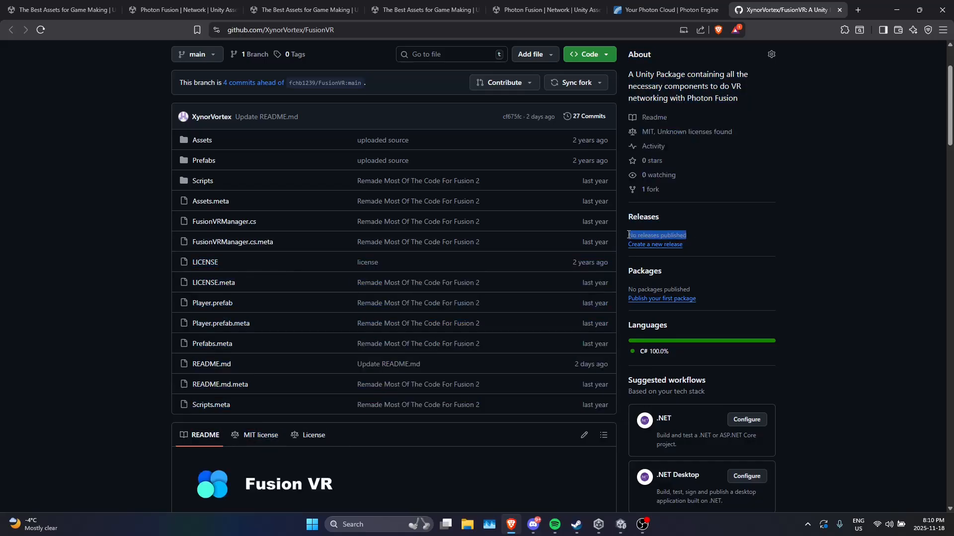
{"action": "left_click", "coordinate": [710, 233]}
{"action": "scroll", "coordinate": [696, 362], "scroll_direction": "up", "scroll_amount": 2}
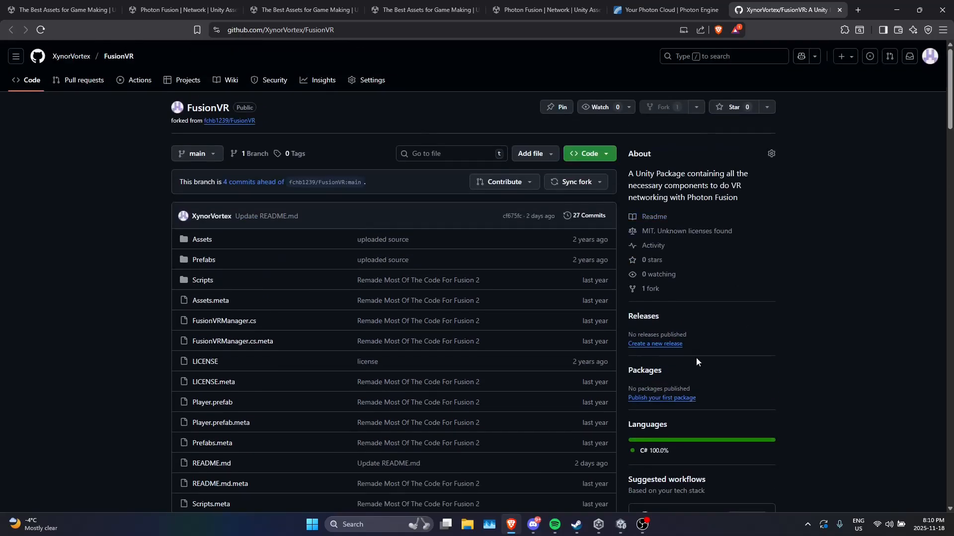
{"action": "left_click", "coordinate": [615, 158]}
{"action": "left_click", "coordinate": [599, 158]}
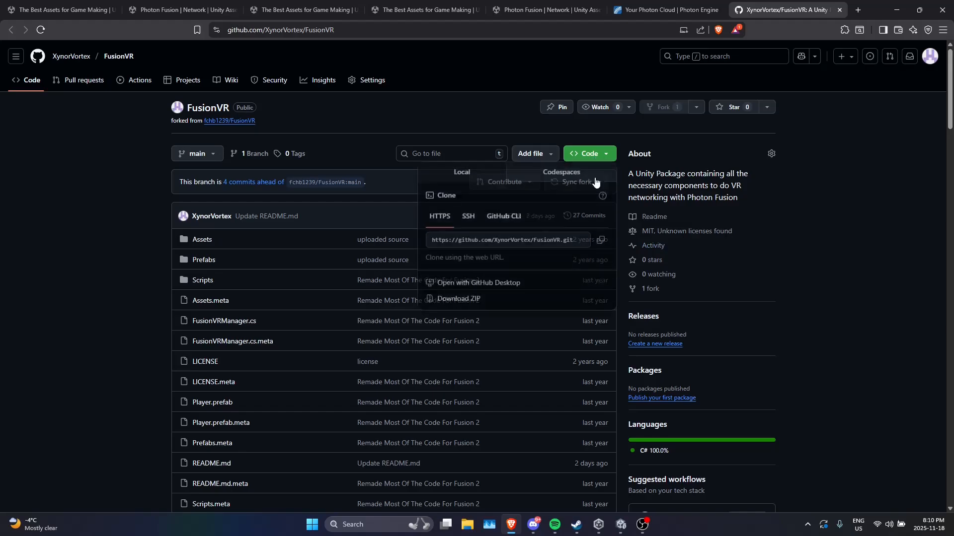
{"action": "left_click", "coordinate": [621, 525]}
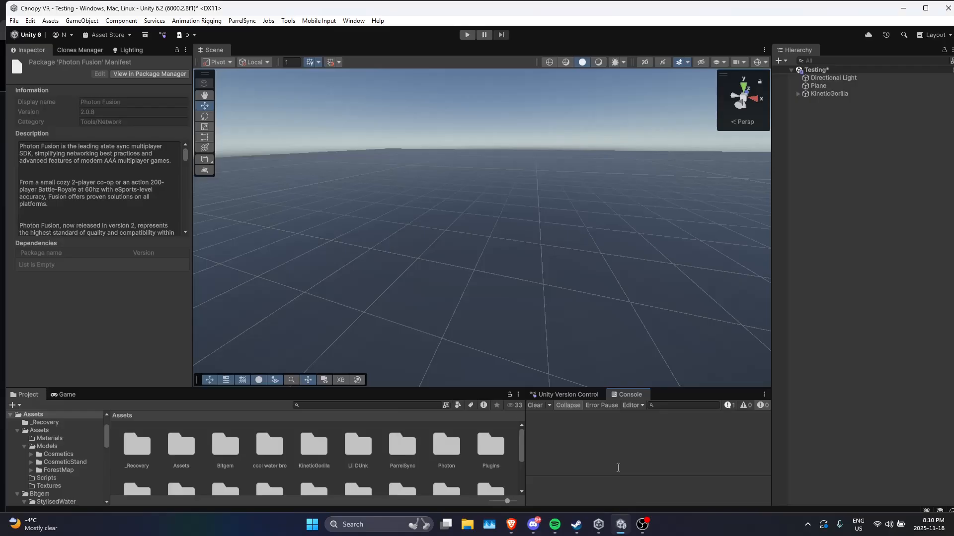
- Start a custom package import from Assets, cancel it, and return to the FusionVR repository page
{"action": "right_click", "coordinate": [491, 473]}
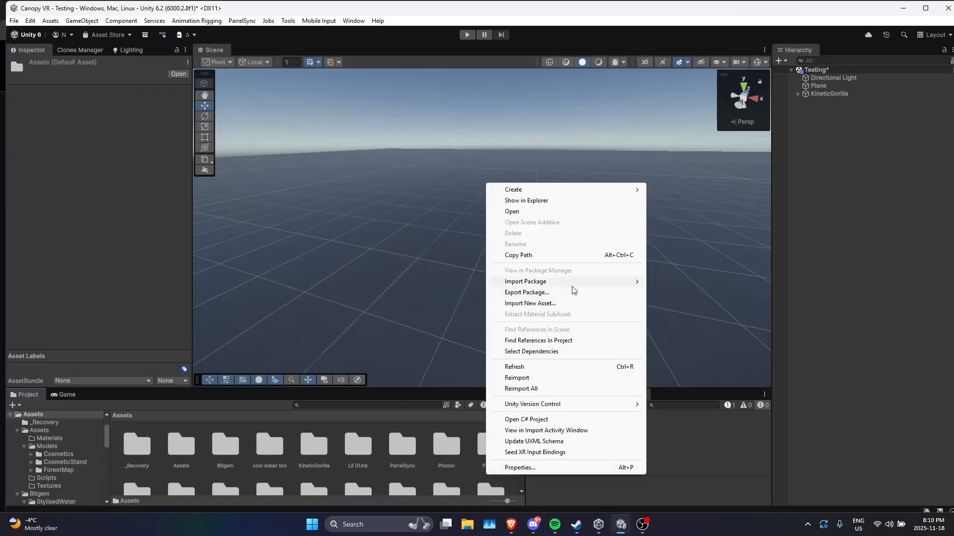
{"action": "mouse_move", "coordinate": [634, 281]}
{"action": "left_click", "coordinate": [685, 282]}
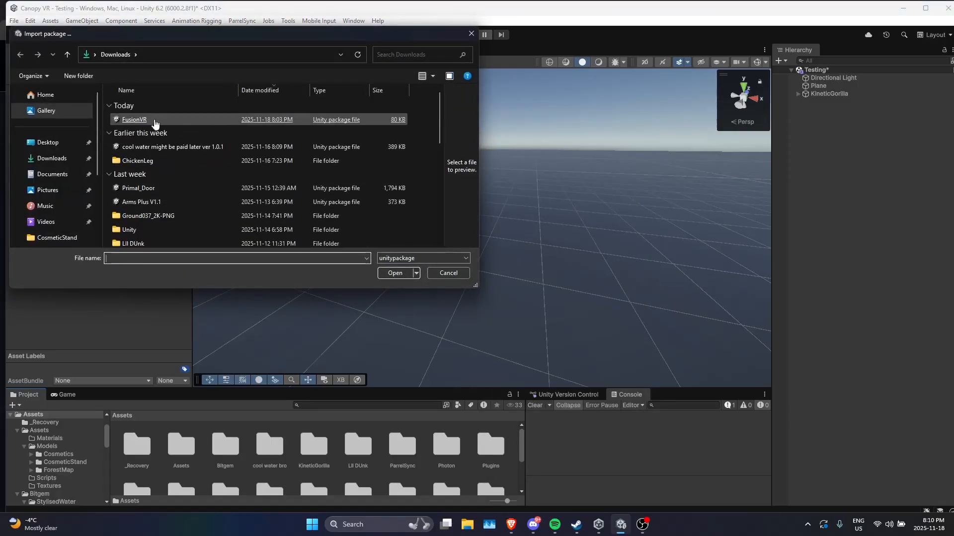
{"action": "left_click", "coordinate": [448, 272]}
{"action": "left_click", "coordinate": [511, 525]}
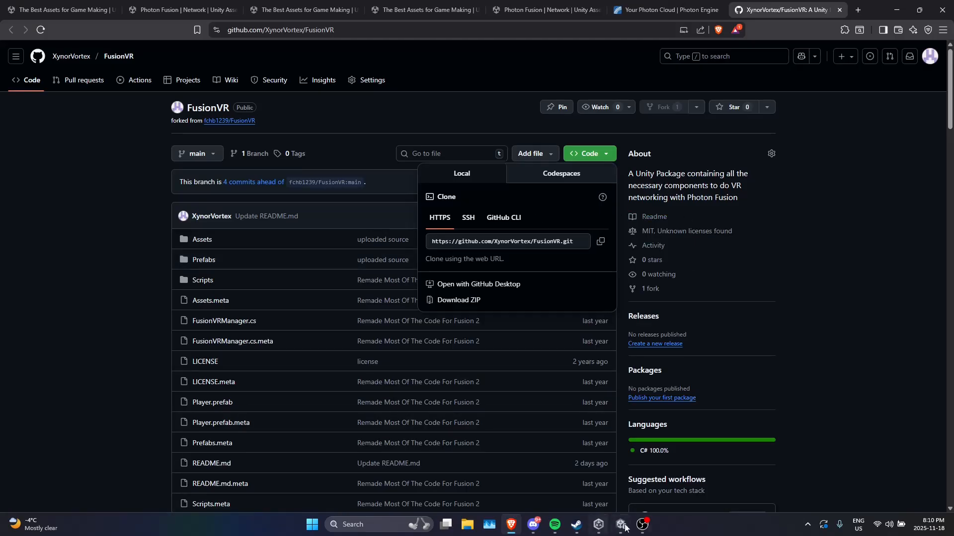
- Download the FusionVR repository as FusionVR-main (1).zip (207 KB)
{"action": "left_click", "coordinate": [546, 300]}
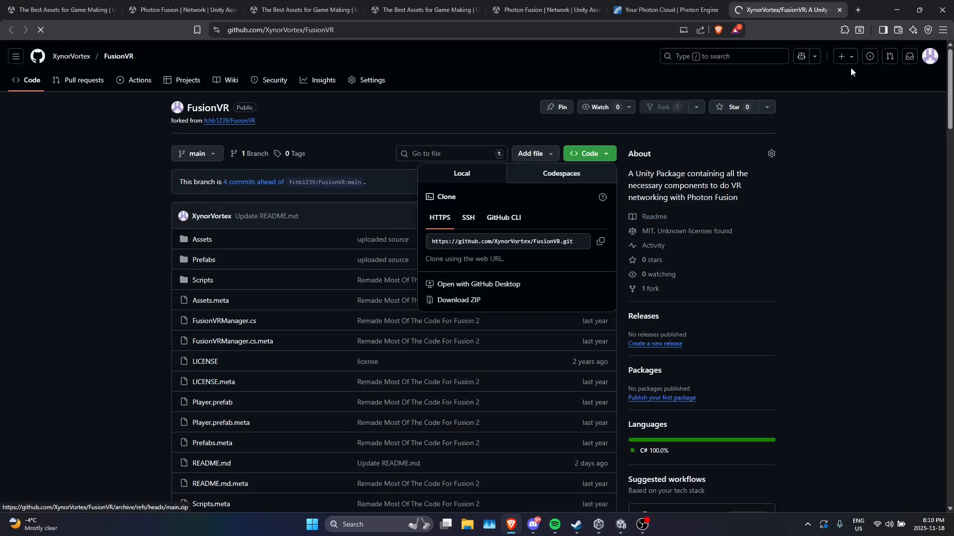
{"action": "left_click", "coordinate": [390, 250]}
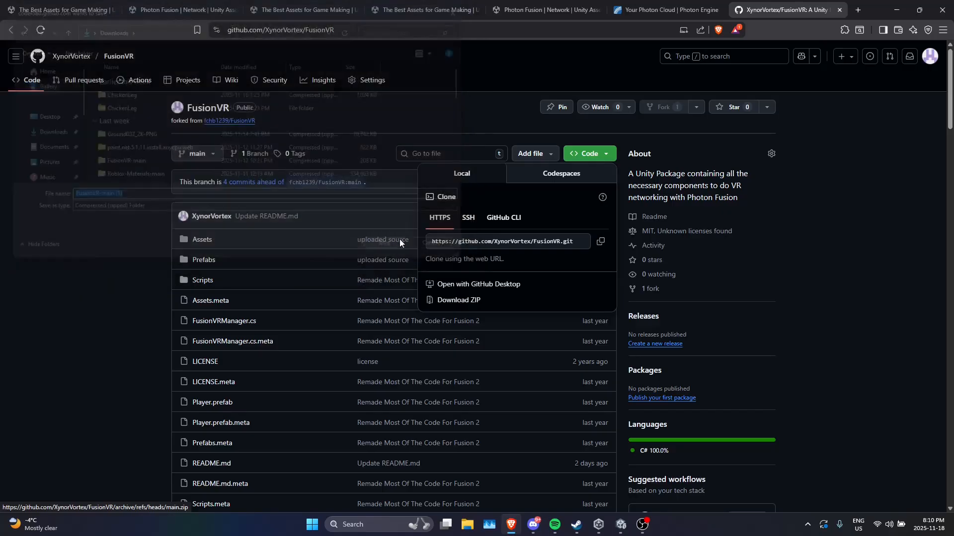
{"action": "left_click", "coordinate": [467, 524]}
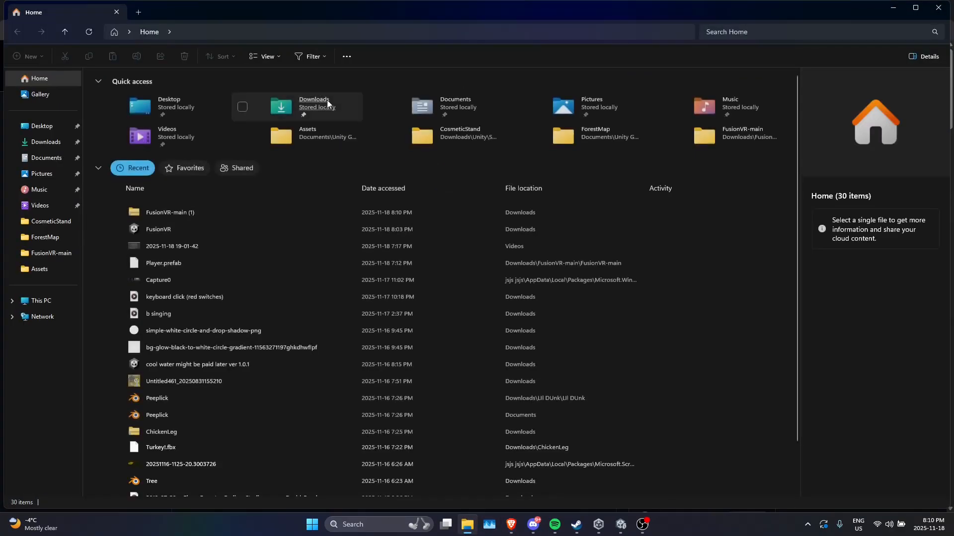
- Check Downloads for the FusionVR-main (1) ZIP and the FusionVR Unity package
{"action": "left_click", "coordinate": [37, 143]}
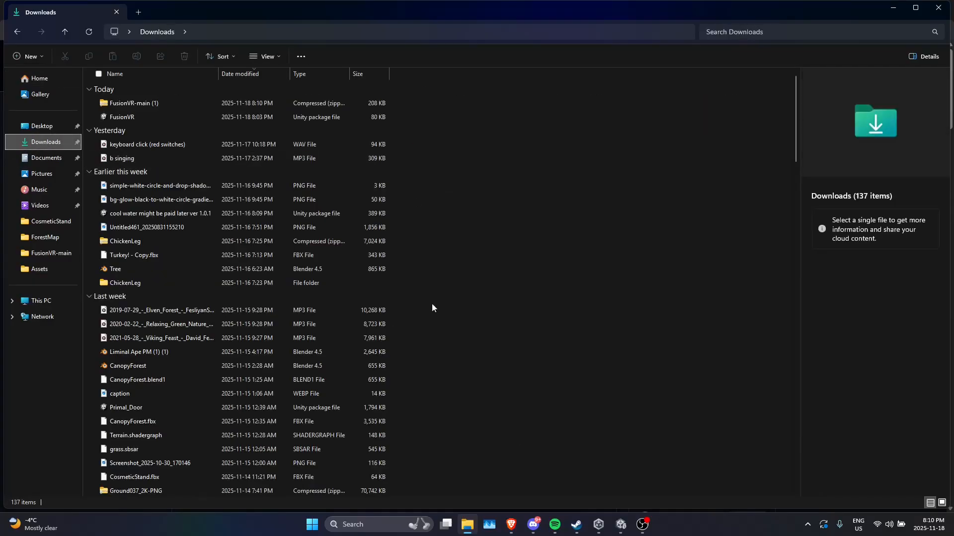
{"action": "left_click_drag", "start_coordinate": [351, 283], "coordinate": [646, 521]}
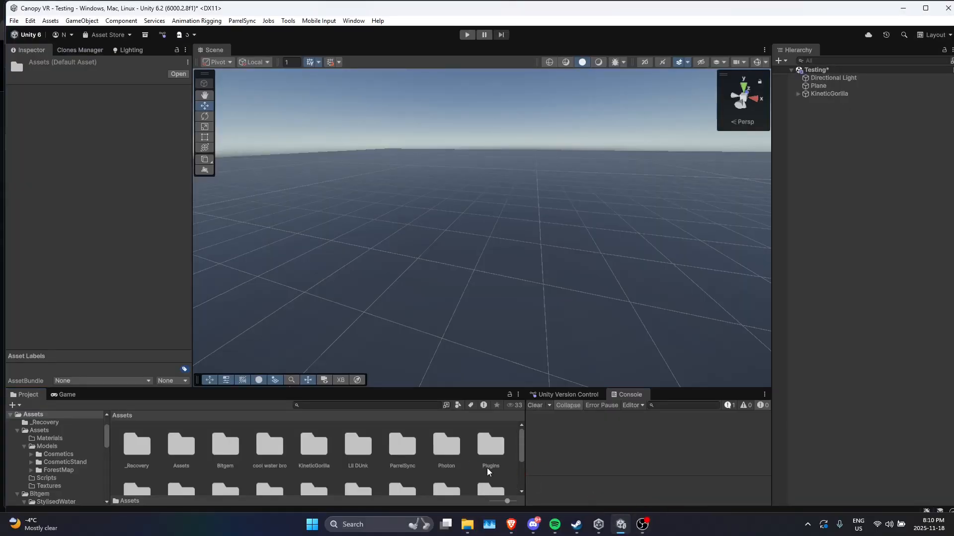
- Import all files of the FusionVR custom package from Downloads into the project's Assets
{"action": "right_click", "coordinate": [486, 467]}
{"action": "mouse_move", "coordinate": [551, 276]}
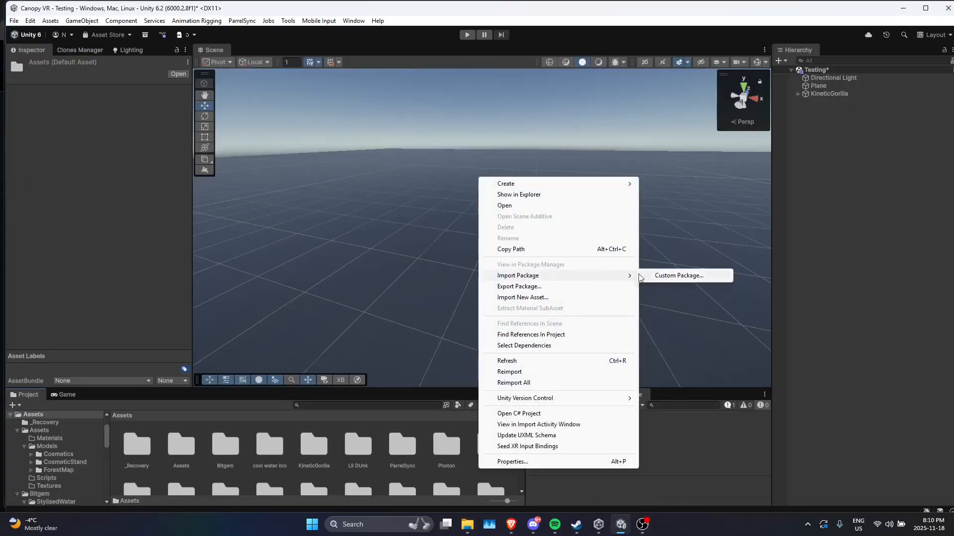
{"action": "left_click", "coordinate": [660, 276]}
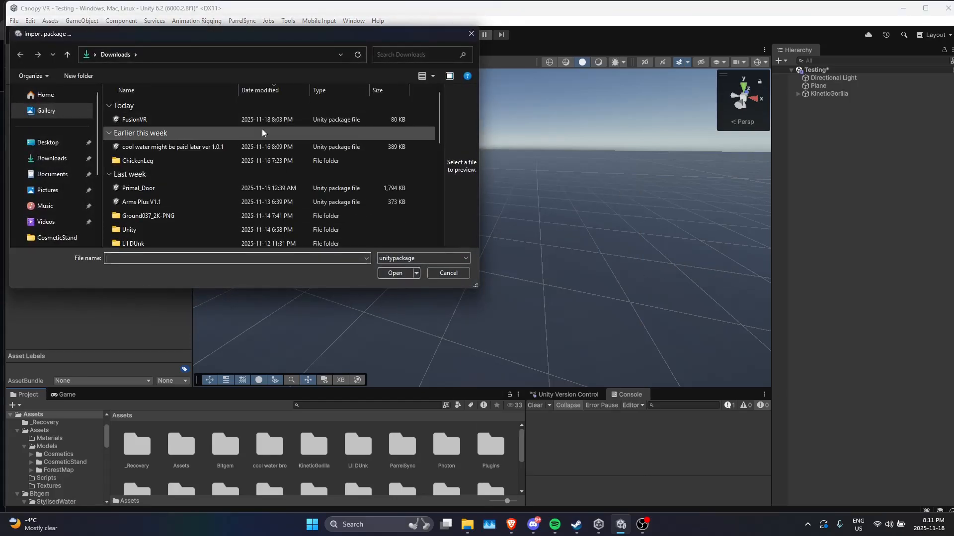
{"action": "double_click", "coordinate": [177, 120]}
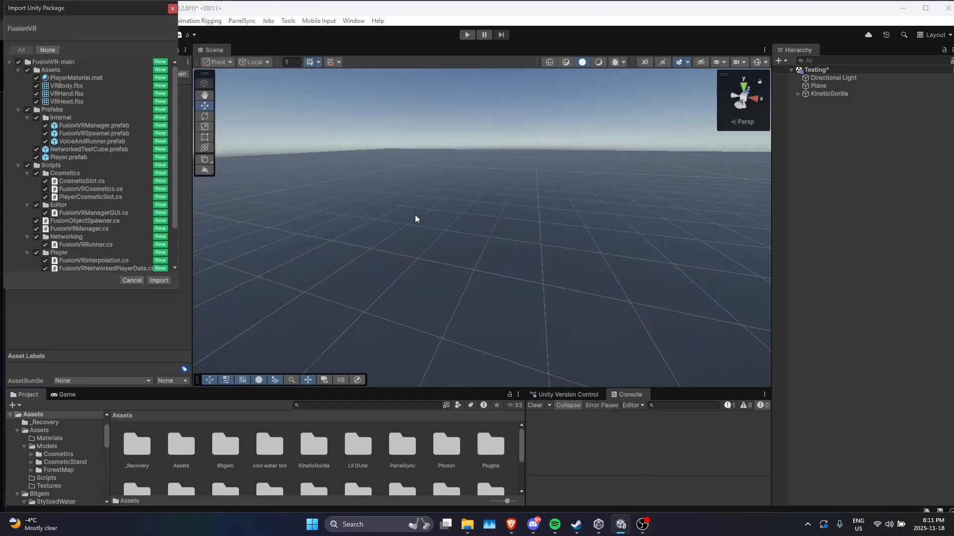
{"action": "left_click", "coordinate": [158, 280]}
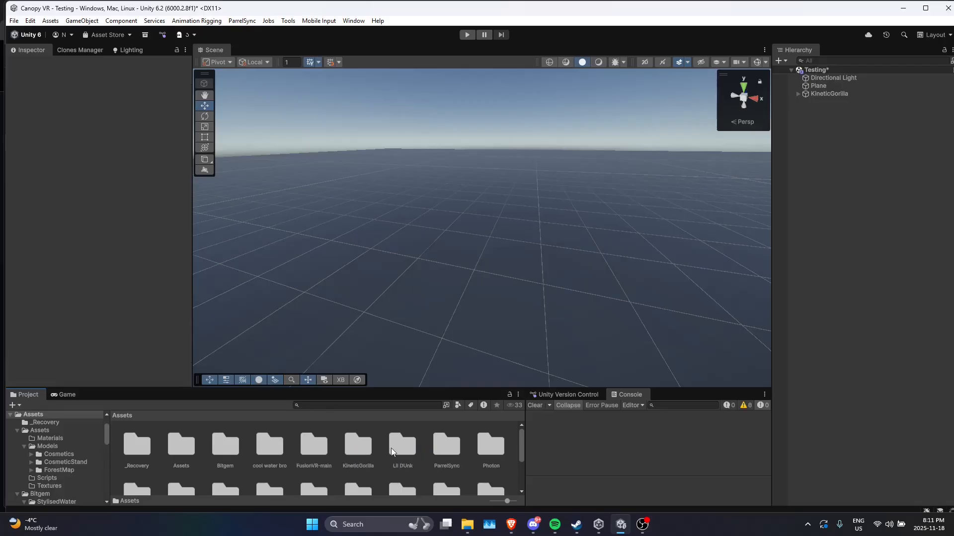
- Add the FusionVRManager prefab from FusionVR-main/Prefabs/Internal into the Testing scene
{"action": "double_click", "coordinate": [312, 447]}
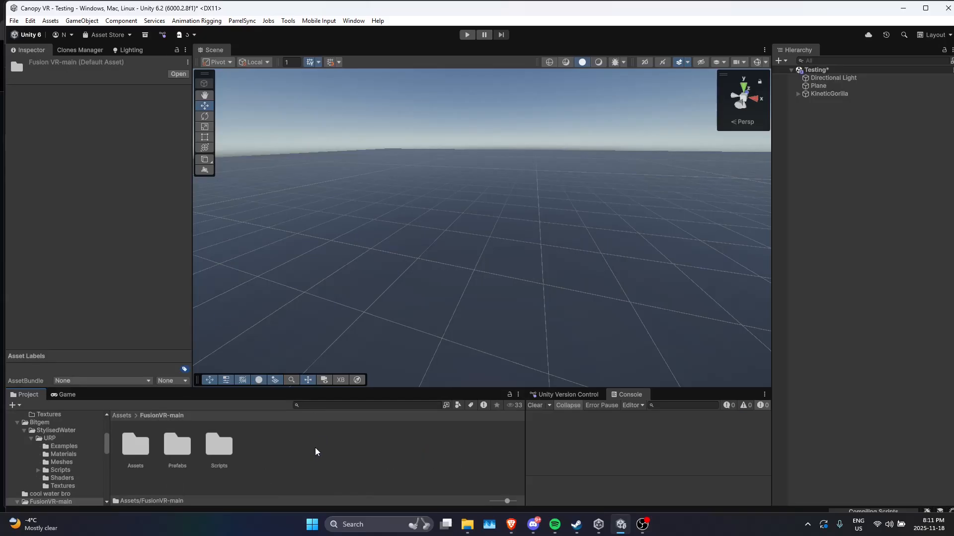
{"action": "double_click", "coordinate": [183, 445]}
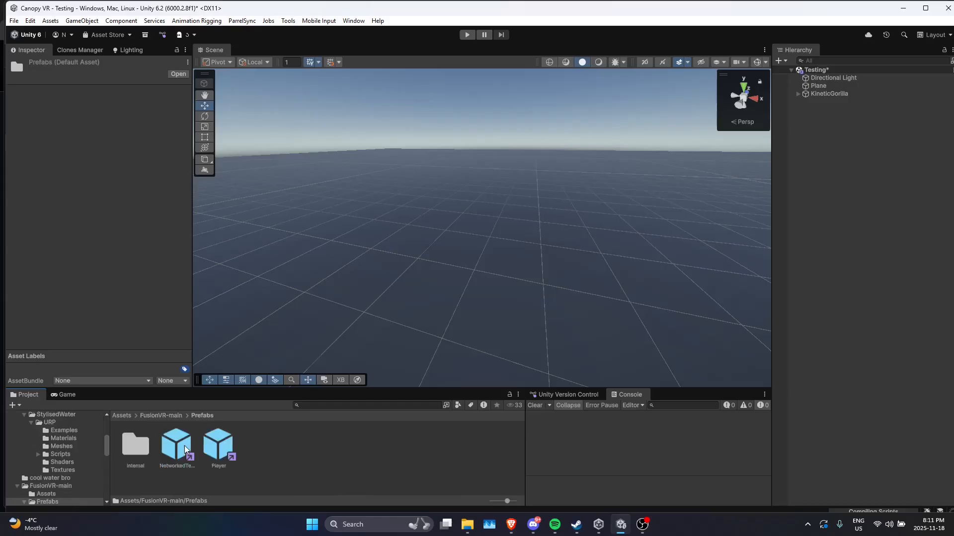
{"action": "double_click", "coordinate": [138, 449]}
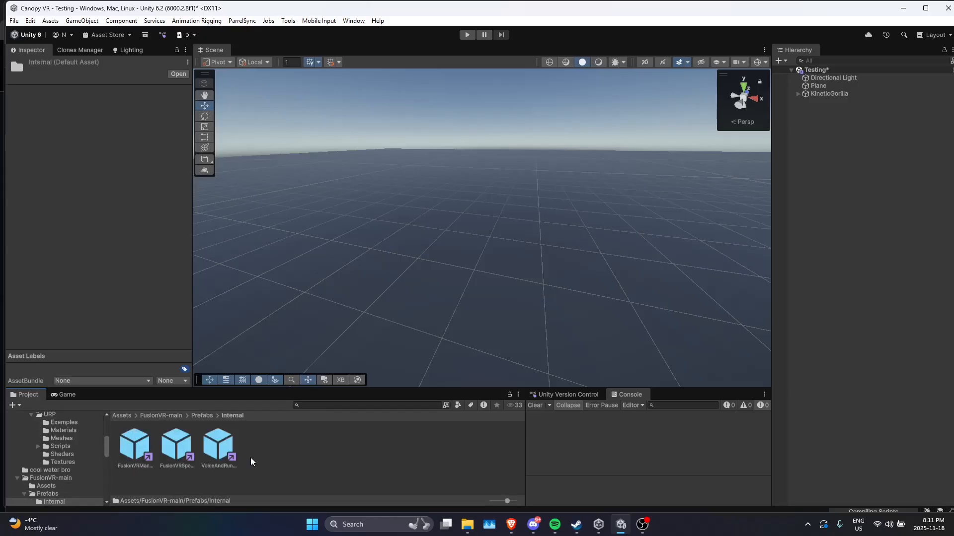
{"action": "left_click_drag", "start_coordinate": [146, 453], "coordinate": [835, 222]}
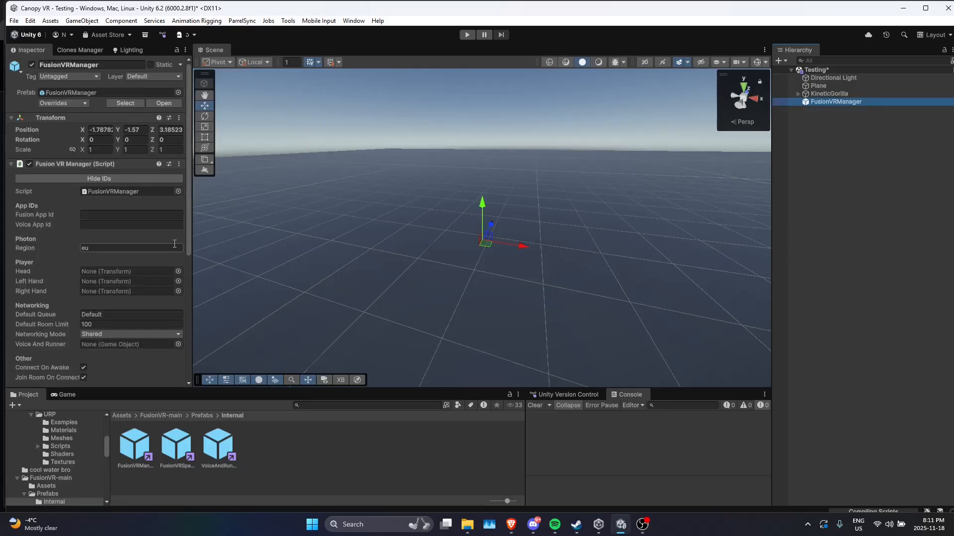
{"action": "left_click", "coordinate": [511, 524]}
- Paste the Canopy VR2 Fusion App ID into FusionVRManager's Fusion App Id field
{"action": "left_click", "coordinate": [664, 9]}
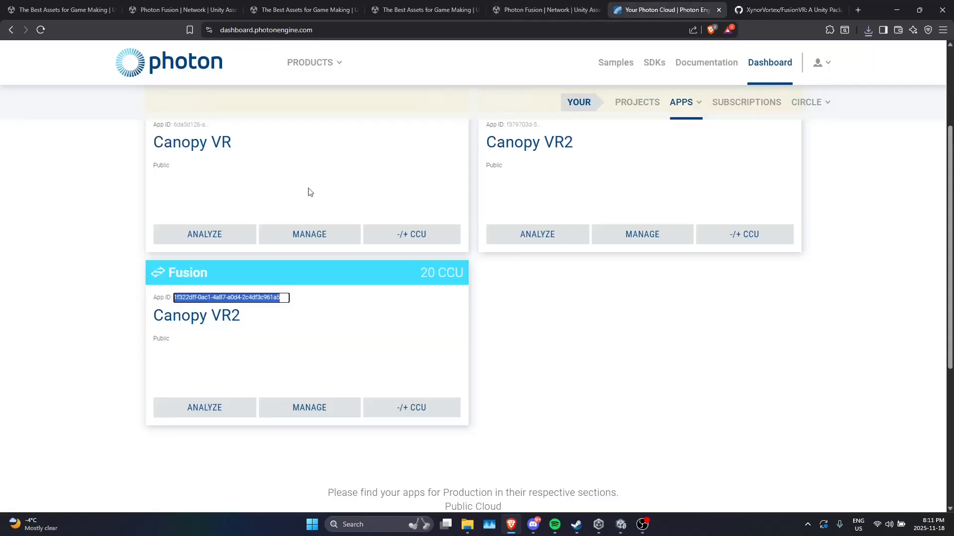
{"action": "scroll", "coordinate": [326, 291], "scroll_direction": "up", "scroll_amount": 3}
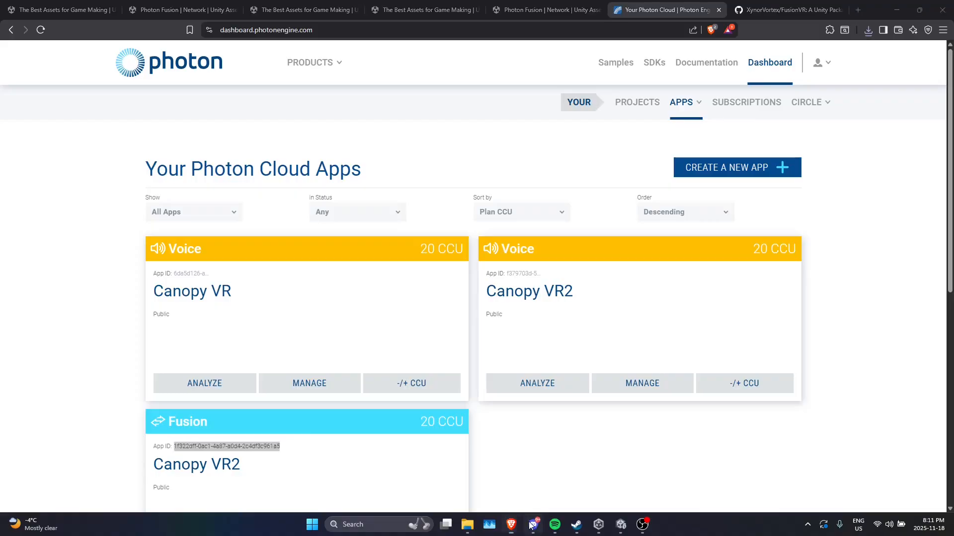
{"action": "left_click", "coordinate": [621, 524]}
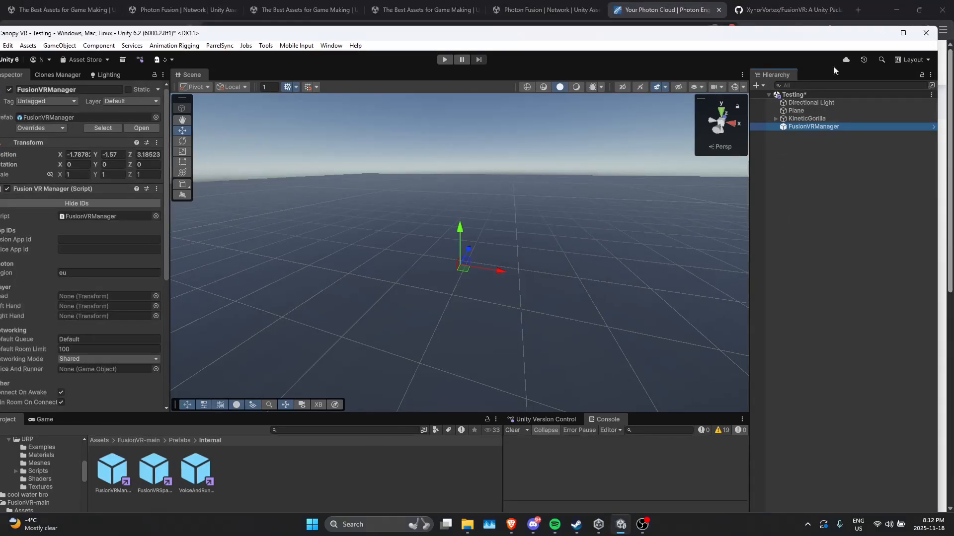
{"action": "left_click", "coordinate": [903, 33]}
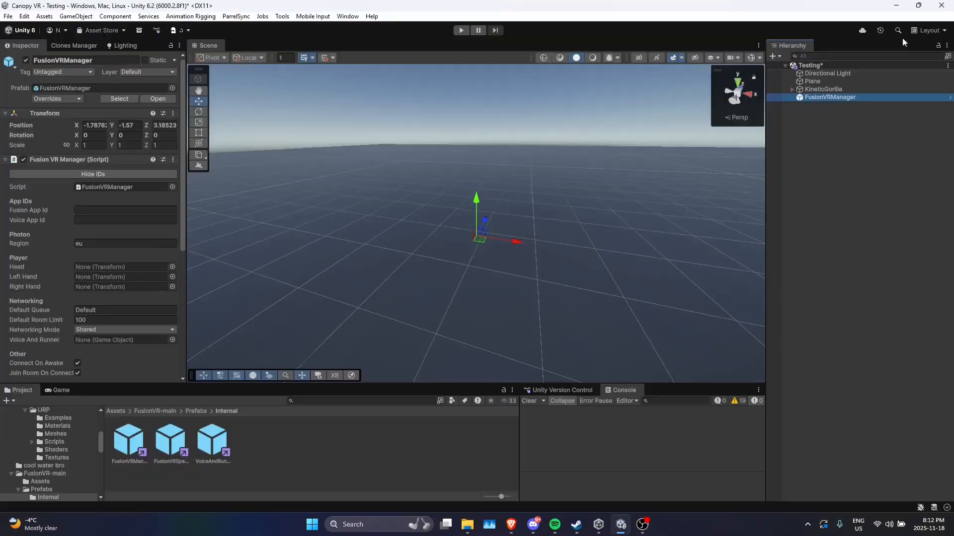
{"action": "left_click", "coordinate": [156, 211]}
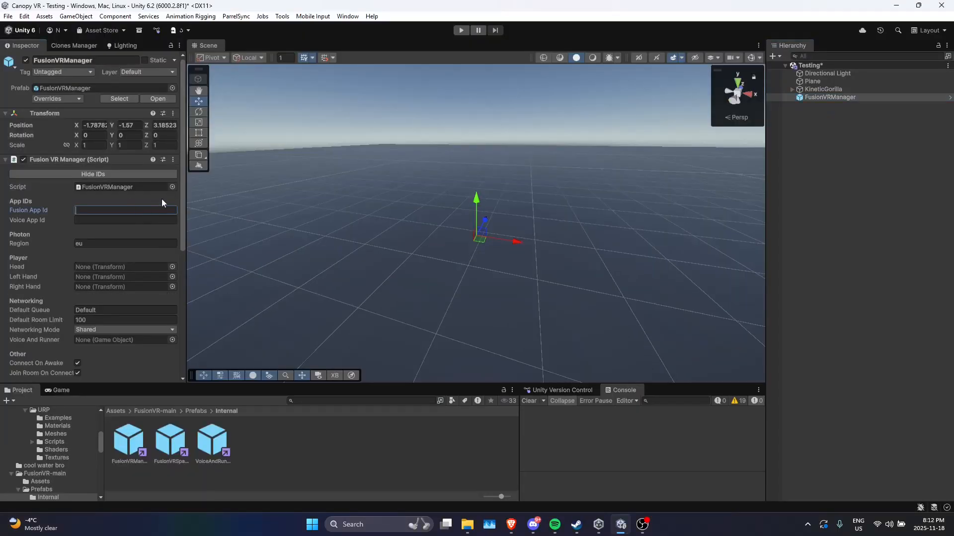
{"action": "key", "text": "ctrl+v"}
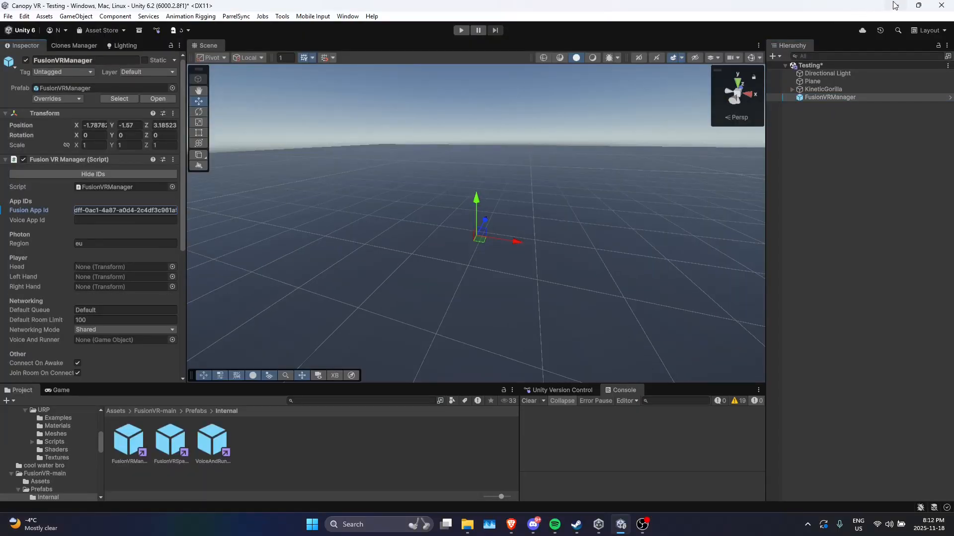
{"action": "left_click", "coordinate": [895, 6]}
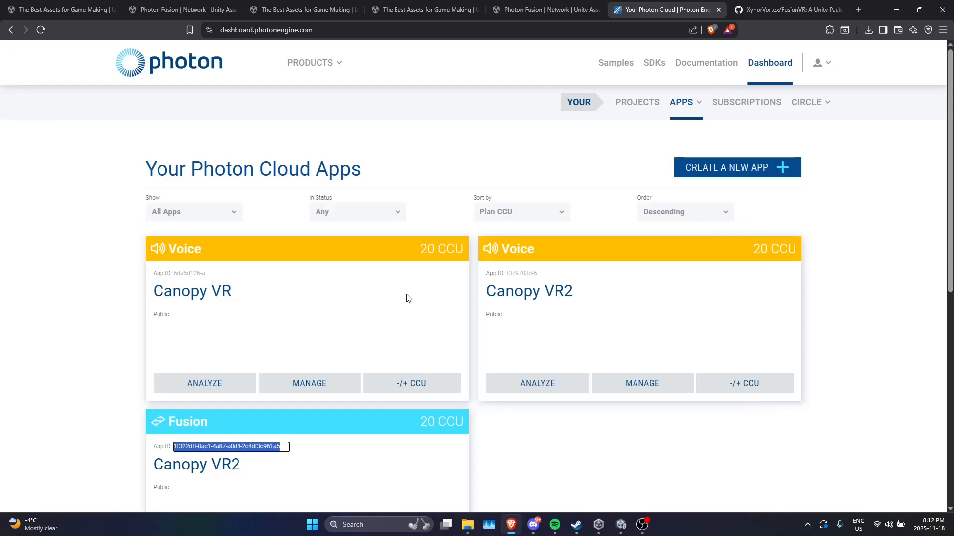
- Copy the Voice app Canopy VR2's App ID from the Photon dashboard
{"action": "scroll", "coordinate": [472, 258], "scroll_direction": "down", "scroll_amount": 1}
{"action": "left_click", "coordinate": [535, 224]}
{"action": "key", "text": "ctrl+c"}
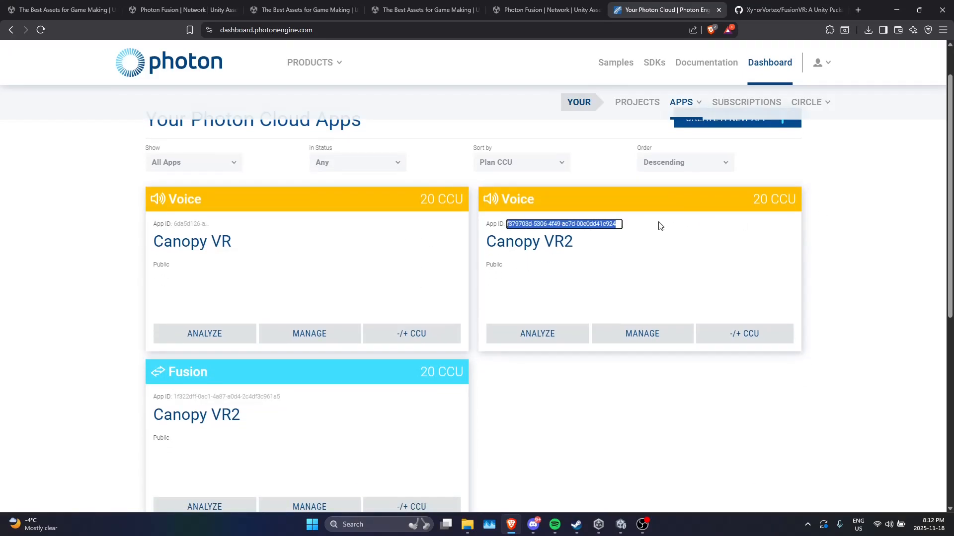
{"action": "left_click", "coordinate": [897, 9]}
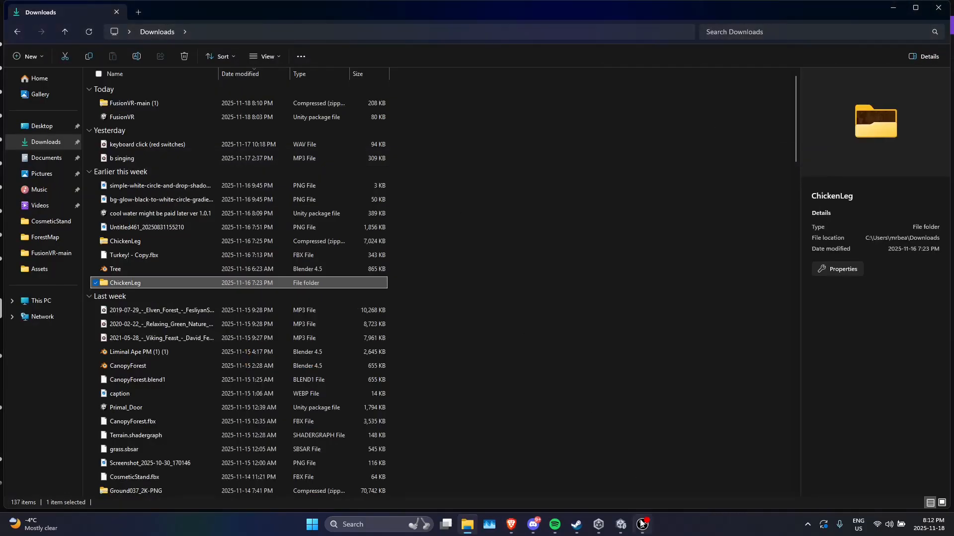
{"action": "left_click", "coordinate": [621, 524]}
- Paste the Voice app's ID into FusionVRManager's Voice App Id field
{"action": "left_click", "coordinate": [125, 220]}
{"action": "key", "text": "ctrl+v"}
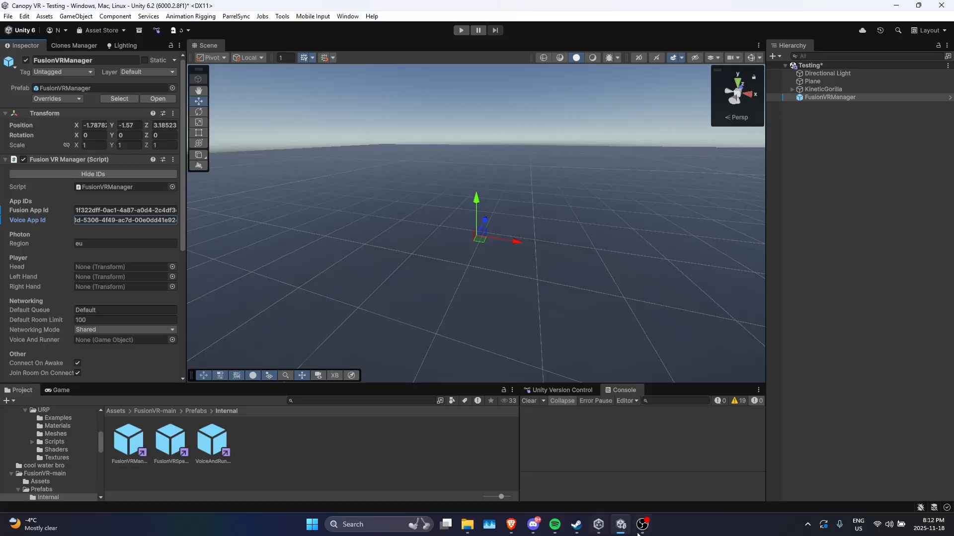
{"action": "left_click", "coordinate": [542, 530]}
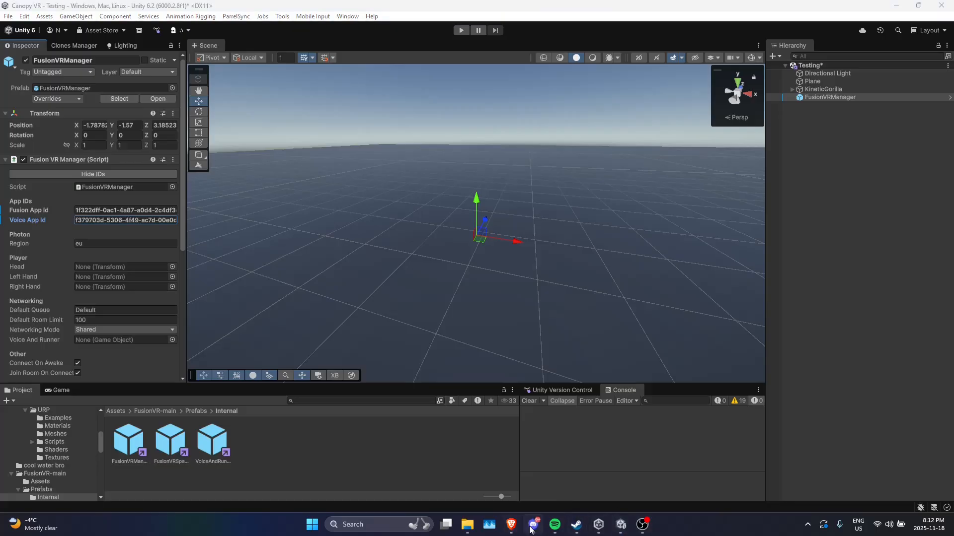
{"action": "left_click", "coordinate": [511, 524]}
{"action": "scroll", "coordinate": [581, 403], "scroll_direction": "up", "scroll_amount": 2}
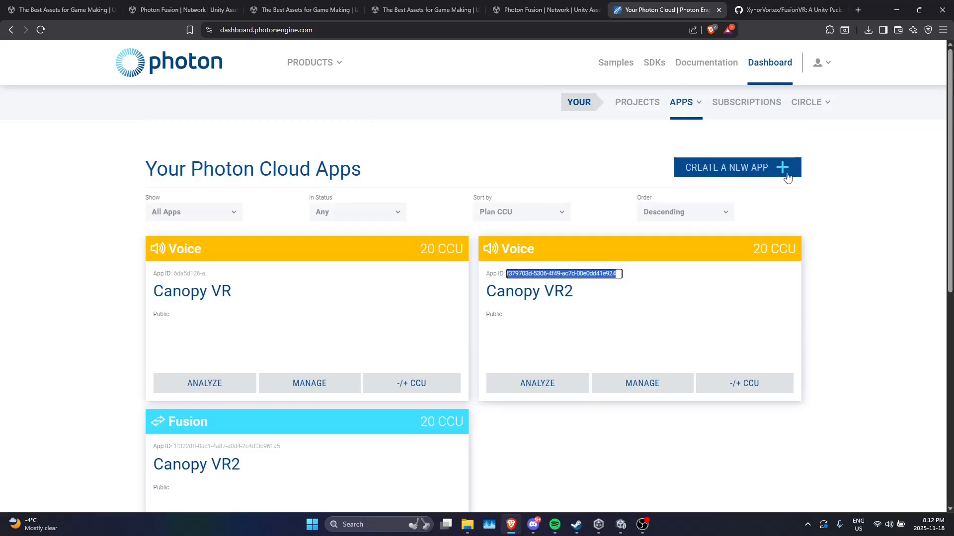
- Try the Create a New Application form, choosing Voice as Photon SDK, without submitting
{"action": "left_click", "coordinate": [773, 167]}
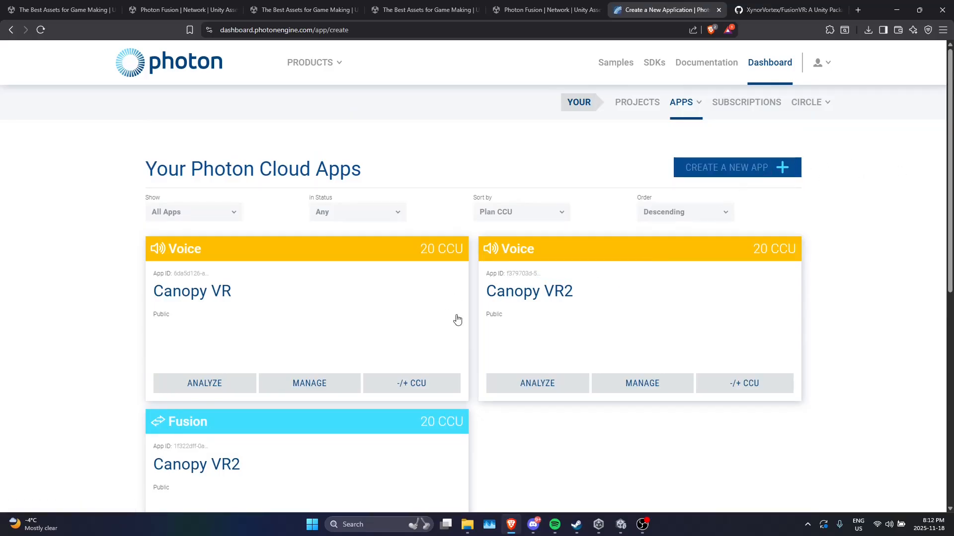
{"action": "scroll", "coordinate": [318, 309], "scroll_direction": "down", "scroll_amount": 2}
{"action": "scroll", "coordinate": [319, 309], "scroll_direction": "down", "scroll_amount": 3}
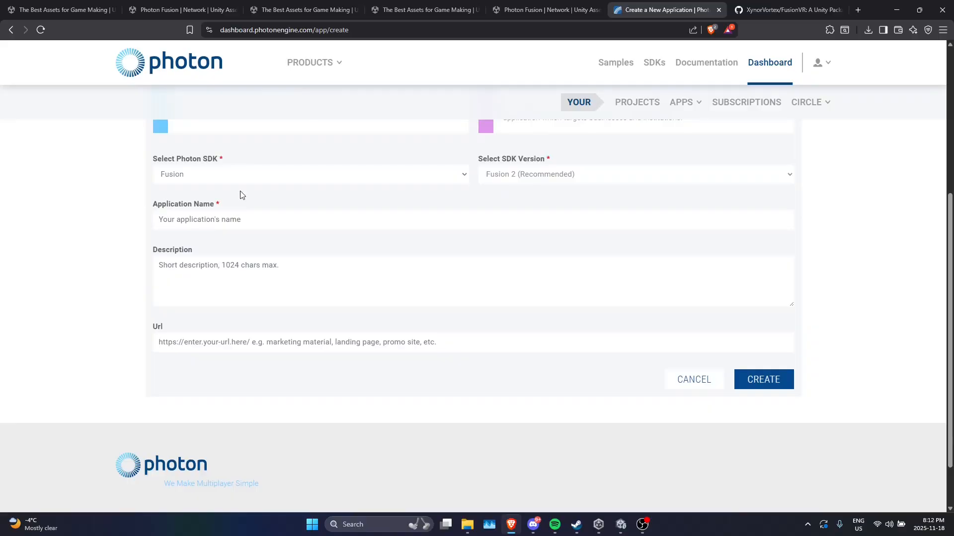
{"action": "left_click", "coordinate": [246, 178]}
{"action": "left_click", "coordinate": [609, 183]}
{"action": "left_click", "coordinate": [611, 178]}
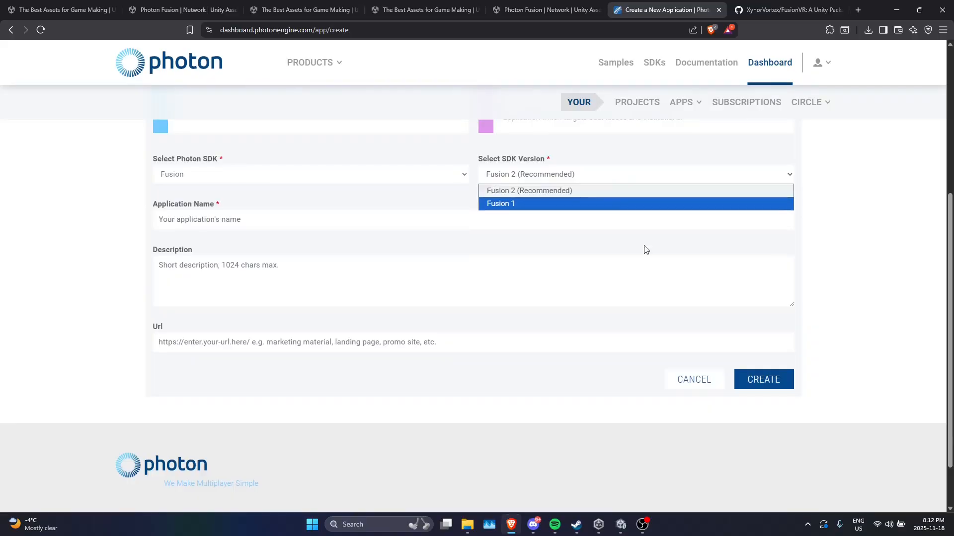
{"action": "left_click", "coordinate": [398, 227]}
{"action": "left_click", "coordinate": [291, 164]}
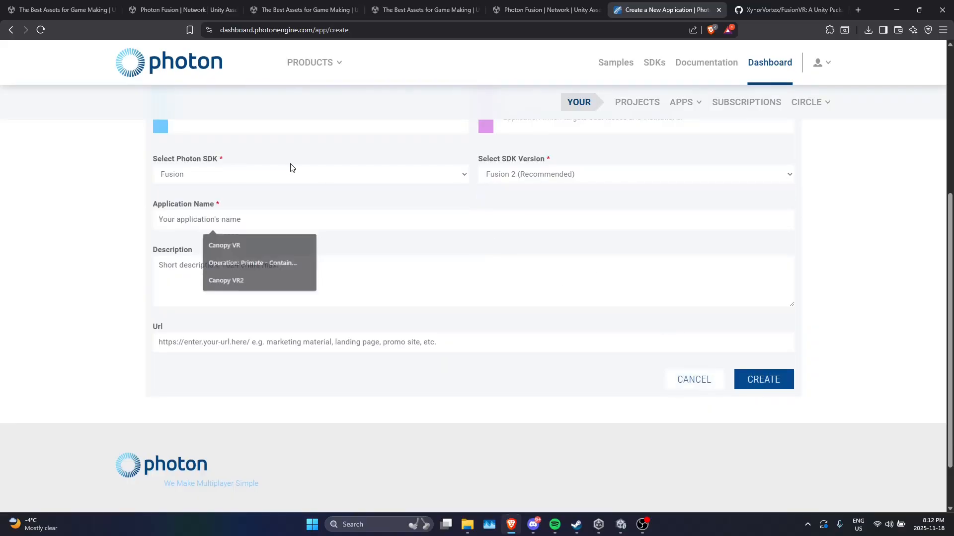
{"action": "left_click", "coordinate": [368, 241]}
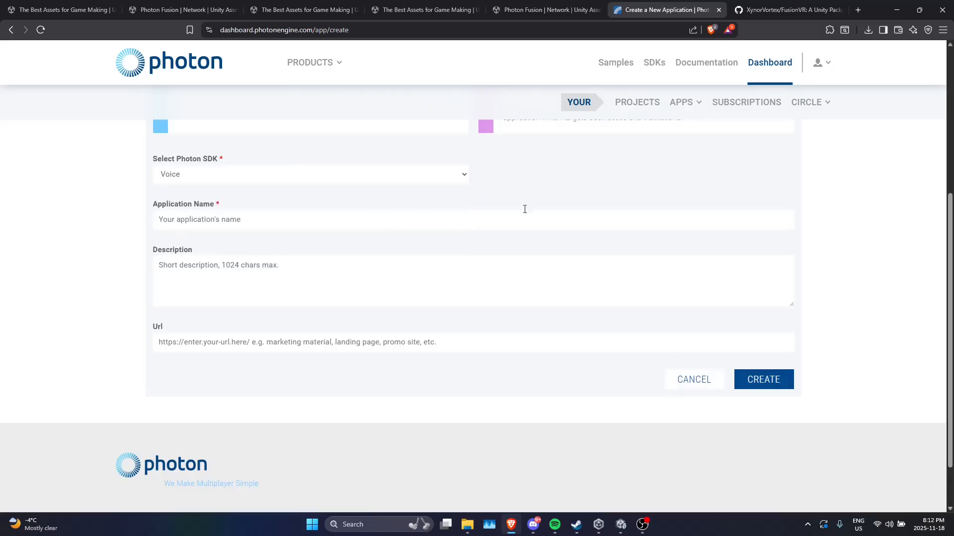
{"action": "key", "text": "alt+Tab"}
{"action": "right_click_drag", "start_coordinate": [445, 219], "coordinate": [477, 194]}
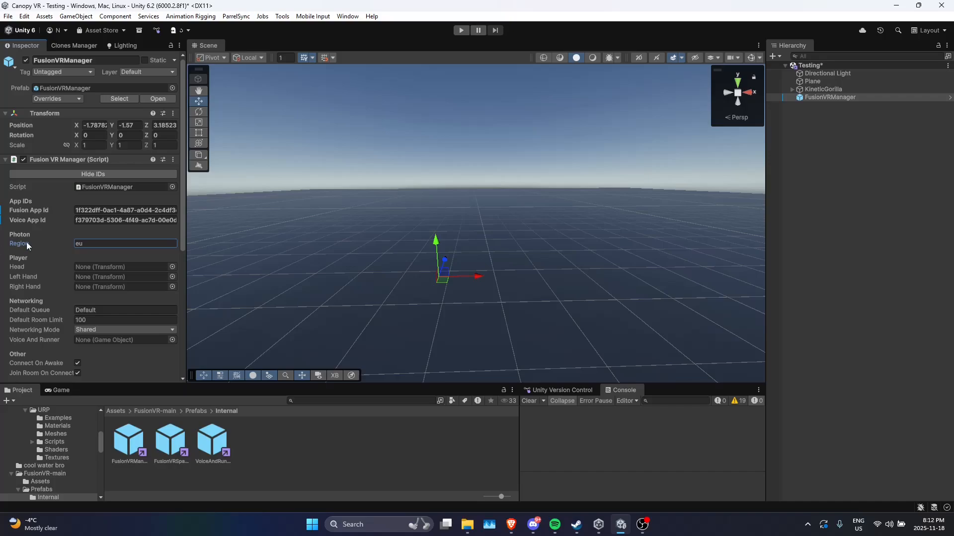
- Expand KineticGorilla in the hierarchy and lock the Inspector on FusionVRManager
{"action": "left_click", "coordinate": [125, 240]}
{"action": "scroll", "coordinate": [33, 248], "scroll_direction": "down", "scroll_amount": 3}
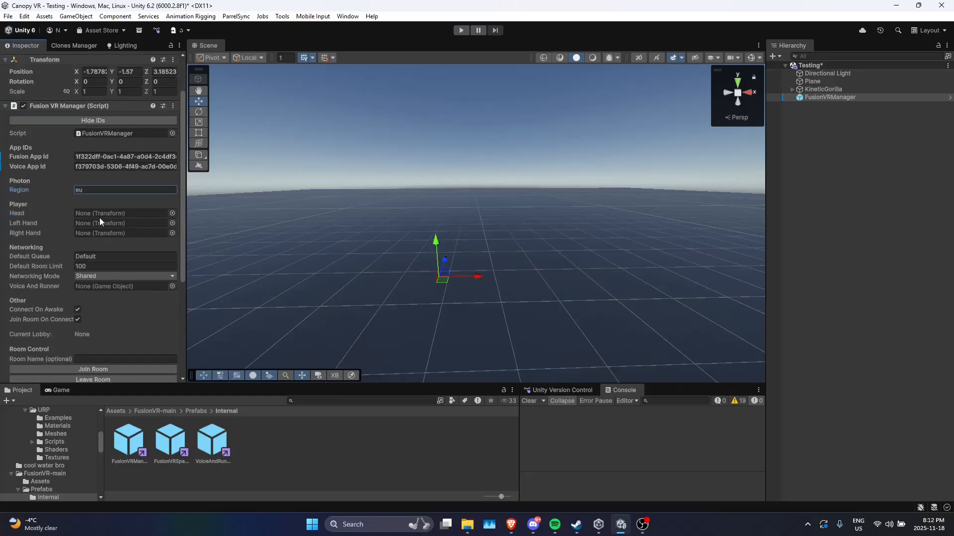
{"action": "left_click", "coordinate": [788, 89]}
{"action": "left_click", "coordinate": [792, 89]}
{"action": "left_click", "coordinate": [807, 113]}
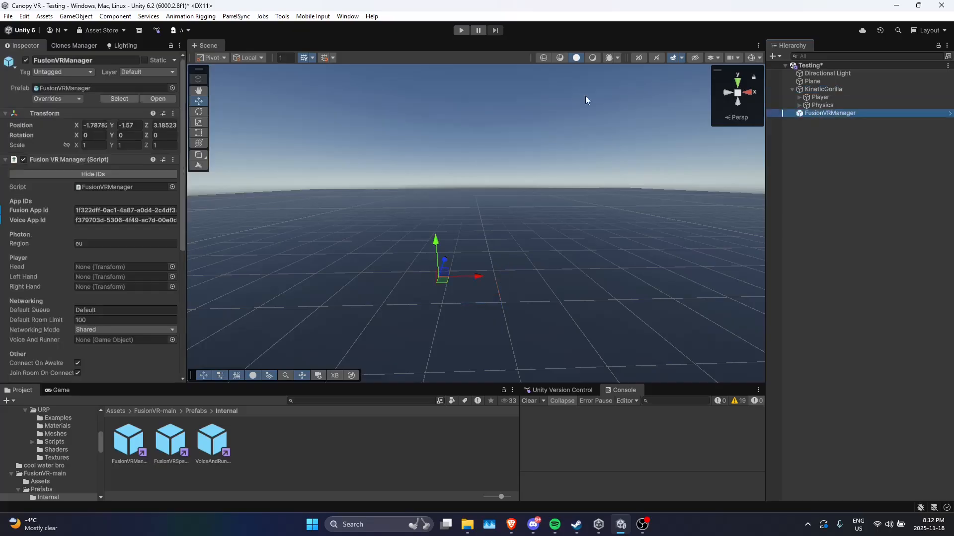
{"action": "left_click", "coordinate": [171, 45]}
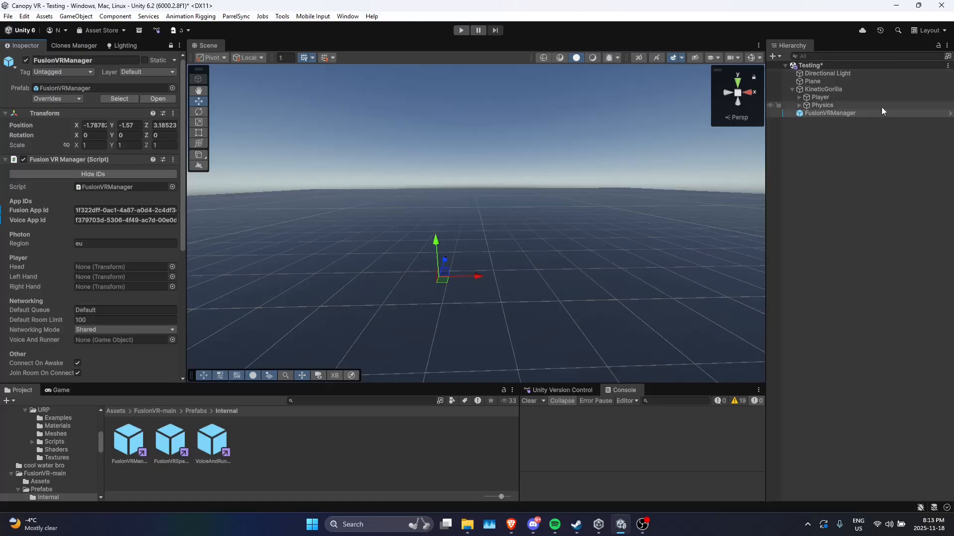
- Assign Main Camera as FusionVRManager's Head, undoing the mistaken controller hand assignments
{"action": "left_click", "coordinate": [799, 97]}
{"action": "left_click_drag", "start_coordinate": [833, 104], "coordinate": [130, 267]}
{"action": "left_click_drag", "start_coordinate": [823, 112], "coordinate": [134, 277]}
{"action": "left_click_drag", "start_coordinate": [841, 117], "coordinate": [131, 287]}
{"action": "key", "text": "ctrl+z"}
{"action": "key", "text": "ctrl+z"}
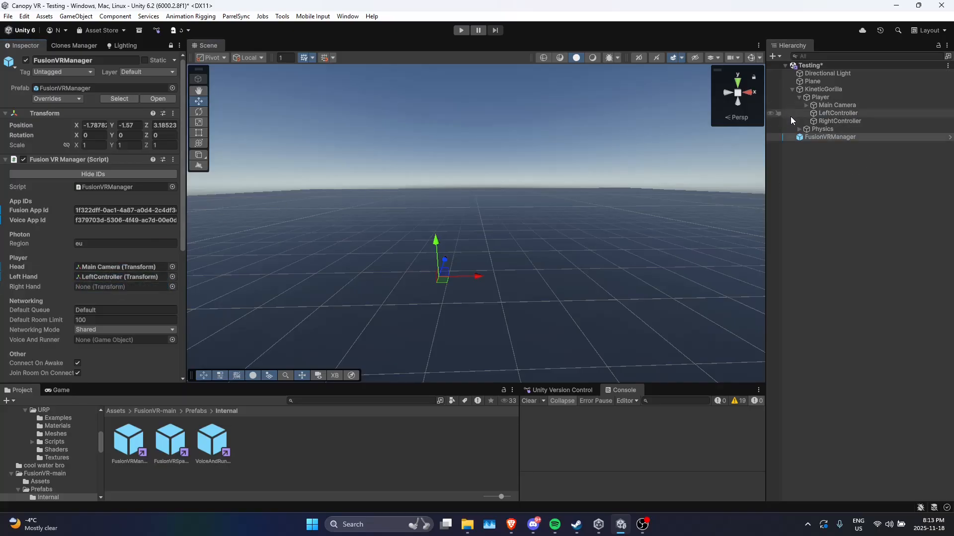
- Assign LeftPhysics as the Left Hand and RightPhysics as the Right Hand
{"action": "left_click", "coordinate": [799, 130]}
{"action": "left_click_drag", "start_coordinate": [839, 140], "coordinate": [172, 282]}
{"action": "left_click_drag", "start_coordinate": [733, 169], "coordinate": [128, 276]}
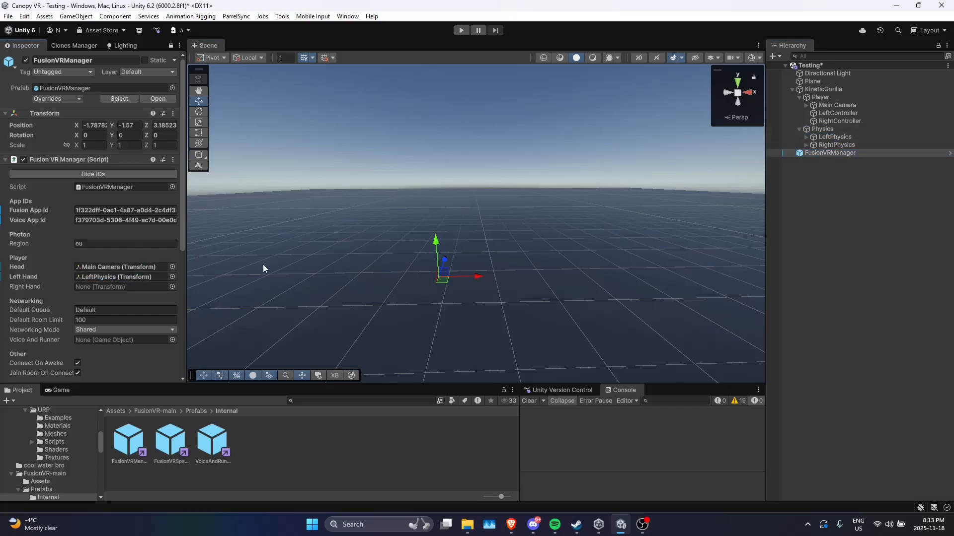
{"action": "left_click_drag", "start_coordinate": [837, 144], "coordinate": [125, 287]}
{"action": "scroll", "coordinate": [124, 224], "scroll_direction": "down", "scroll_amount": 4}
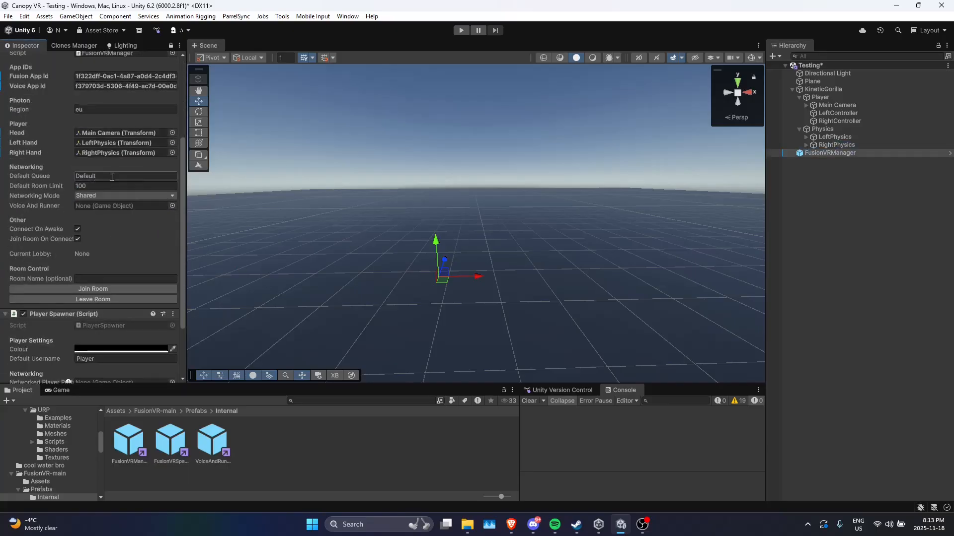
- Set Default Room Limit to 10, keep Networking Mode Shared, and assign the VoiceAndRunner prefab
{"action": "left_click", "coordinate": [122, 202]}
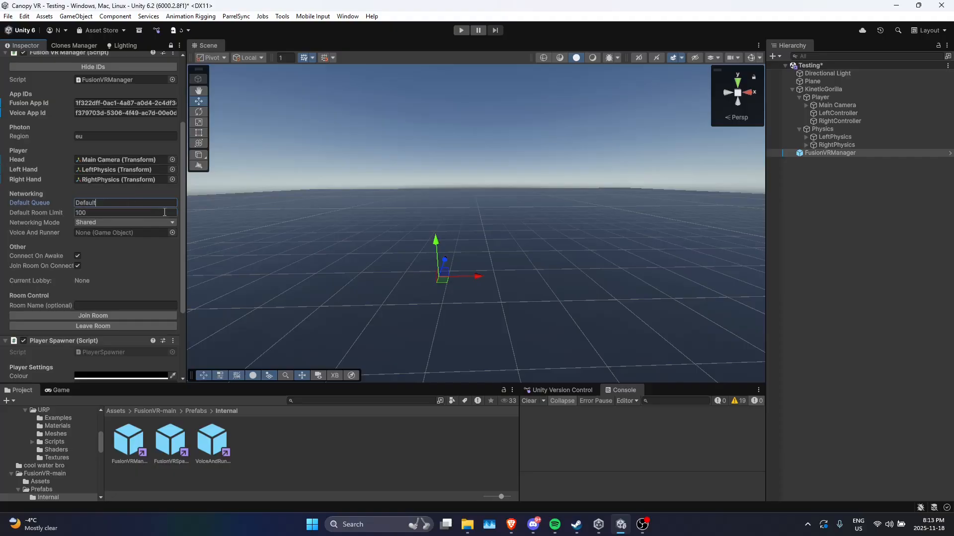
{"action": "key", "text": "Tab"}
{"action": "type", "text": "10"}
{"action": "left_click", "coordinate": [82, 222]}
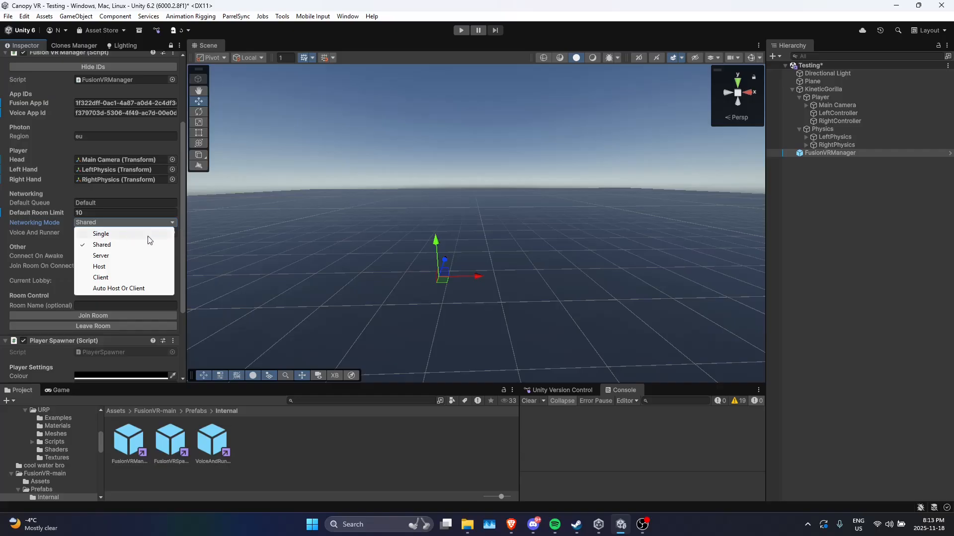
{"action": "left_click", "coordinate": [57, 234]}
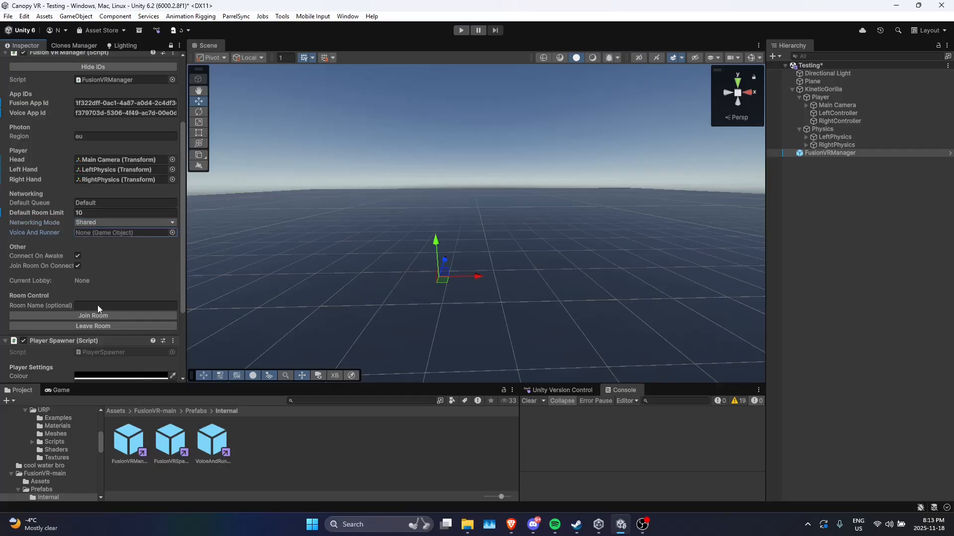
{"action": "left_click_drag", "start_coordinate": [216, 450], "coordinate": [124, 203]}
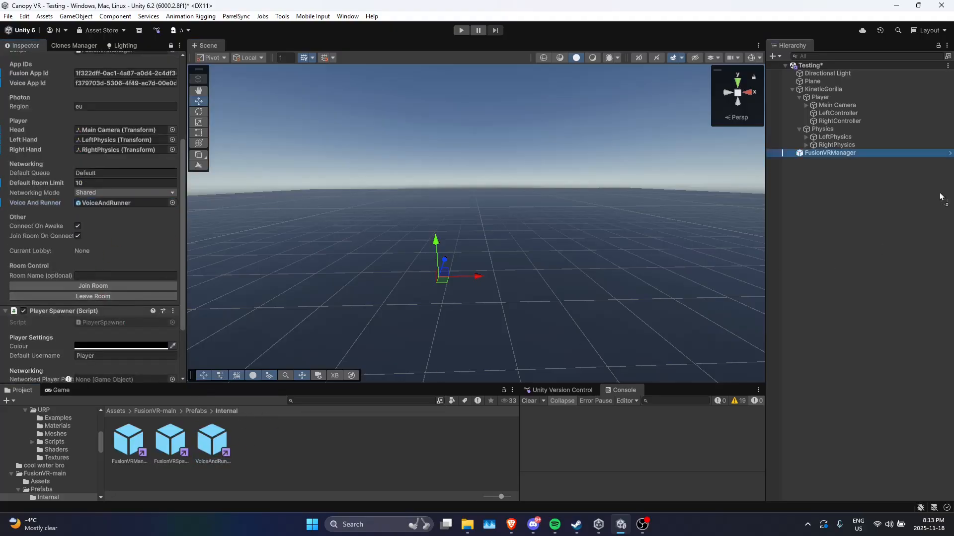
{"action": "left_click_drag", "start_coordinate": [798, 267], "coordinate": [253, 448]}
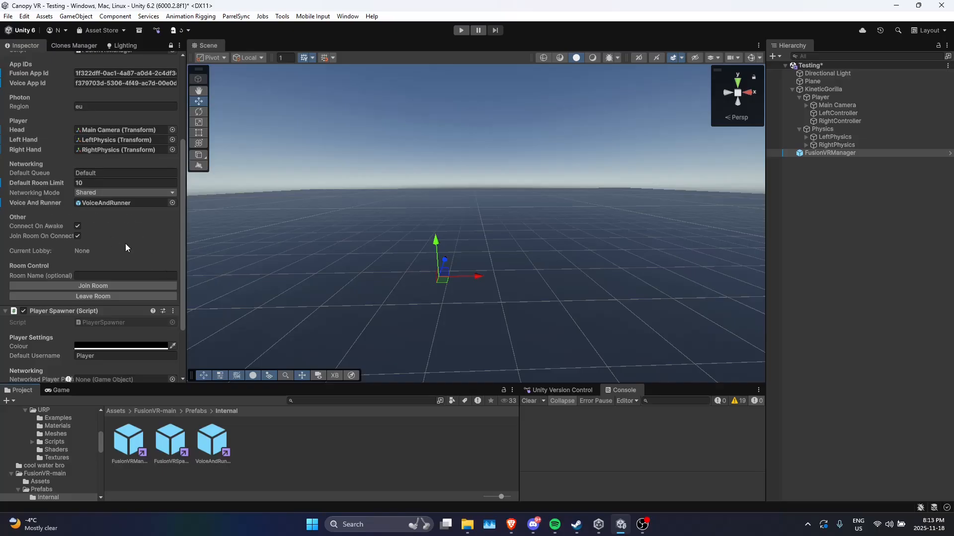
- Switch off Join Room On Connect and edit the room name text
{"action": "left_click", "coordinate": [77, 236]}
{"action": "type", "text": "dwdw"}
{"action": "key", "text": "BackSpace"}
{"action": "type", "text": "WE"}
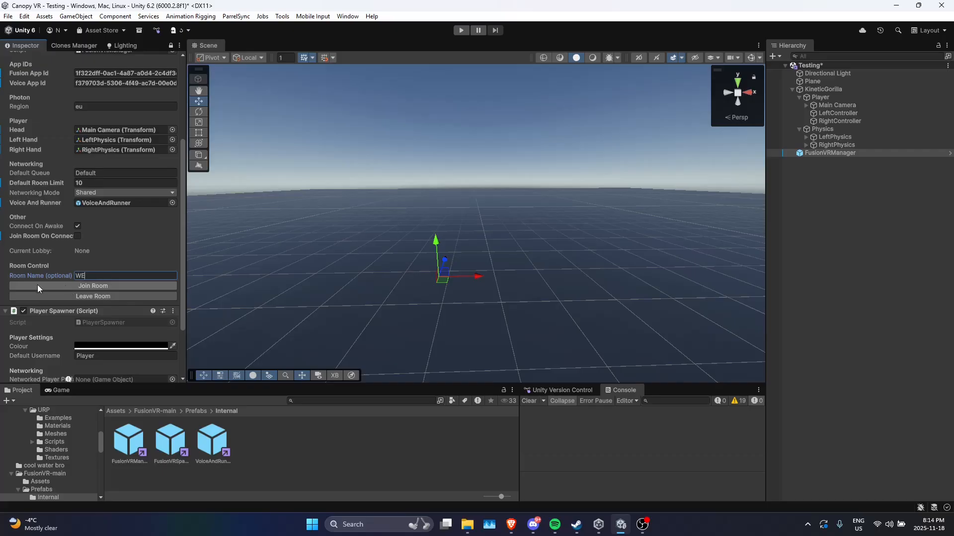
- Hide the Fusion and Voice App IDs and collapse the Fusion VR Manager component
{"action": "scroll", "coordinate": [134, 293], "scroll_direction": "down", "scroll_amount": 3}
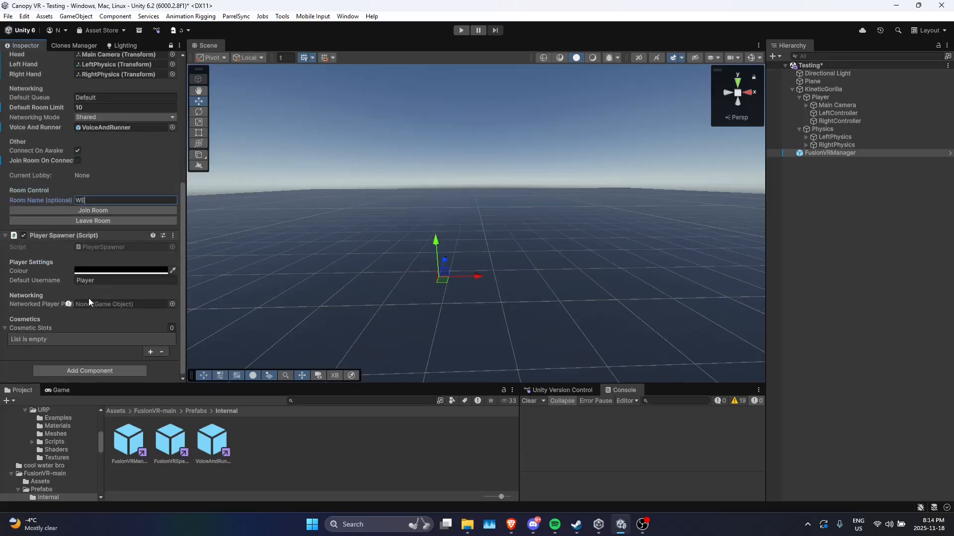
{"action": "scroll", "coordinate": [83, 264], "scroll_direction": "up", "scroll_amount": 10}
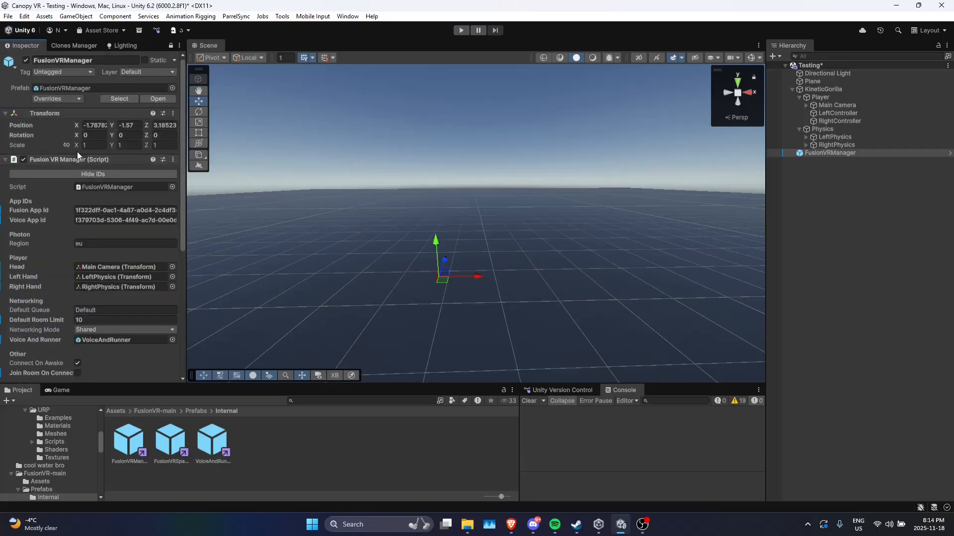
{"action": "scroll", "coordinate": [110, 225], "scroll_direction": "down", "scroll_amount": 1}
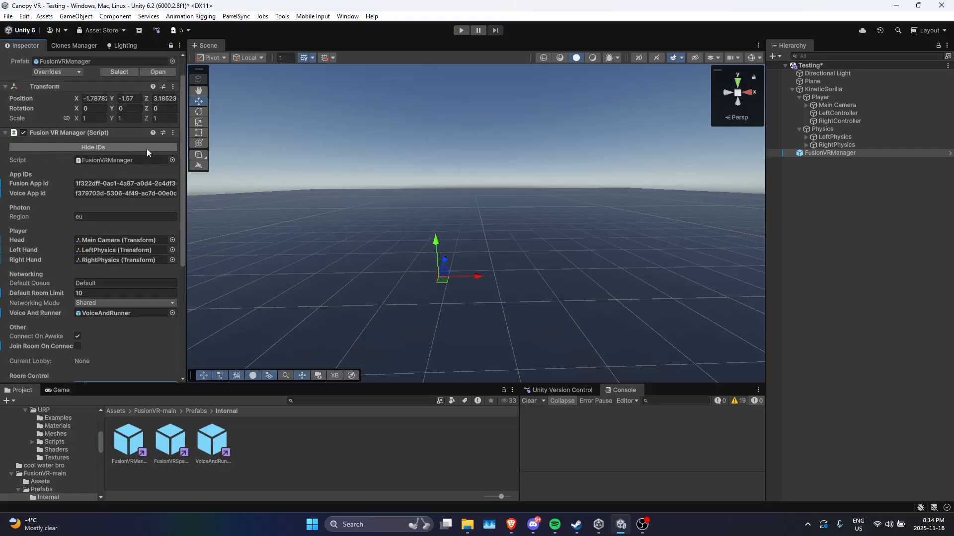
{"action": "left_click", "coordinate": [88, 184]}
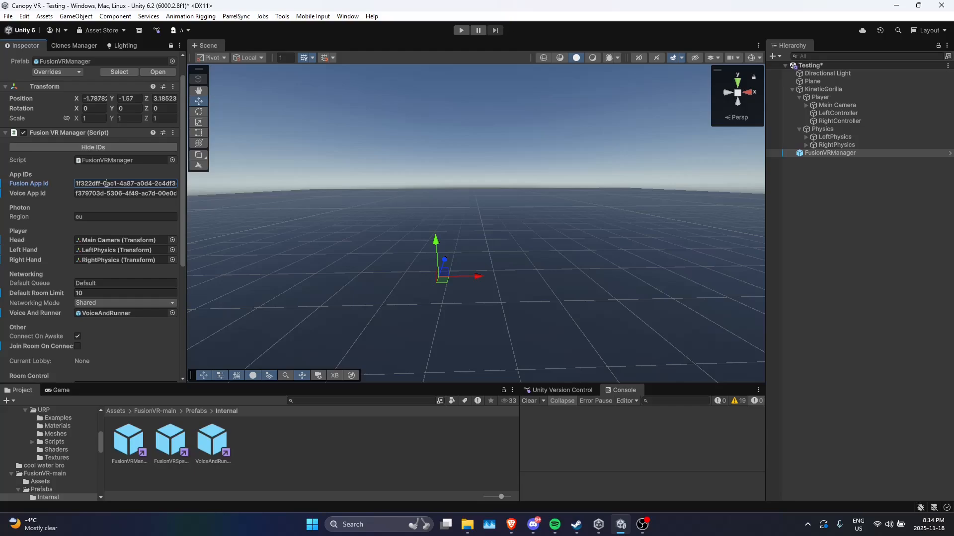
{"action": "left_click", "coordinate": [84, 145]}
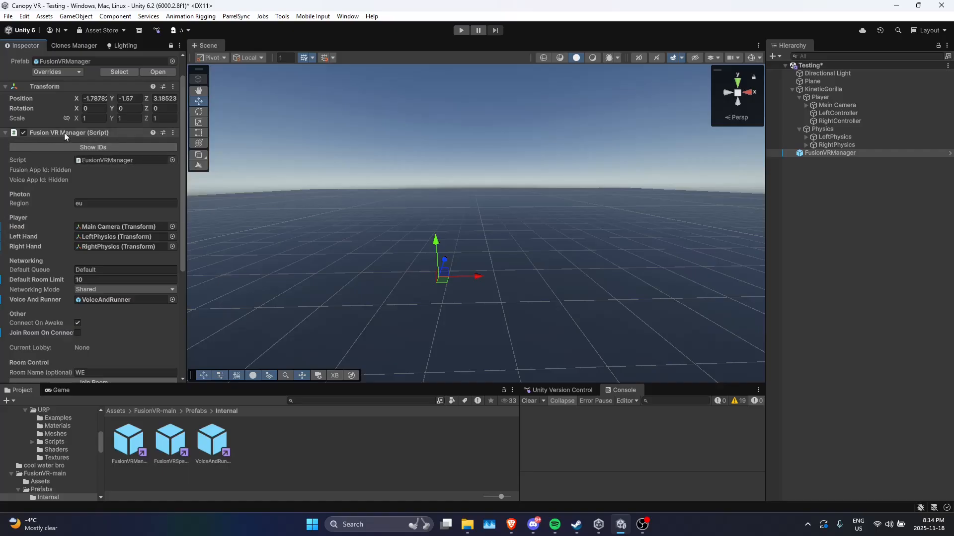
{"action": "left_click", "coordinate": [103, 134]}
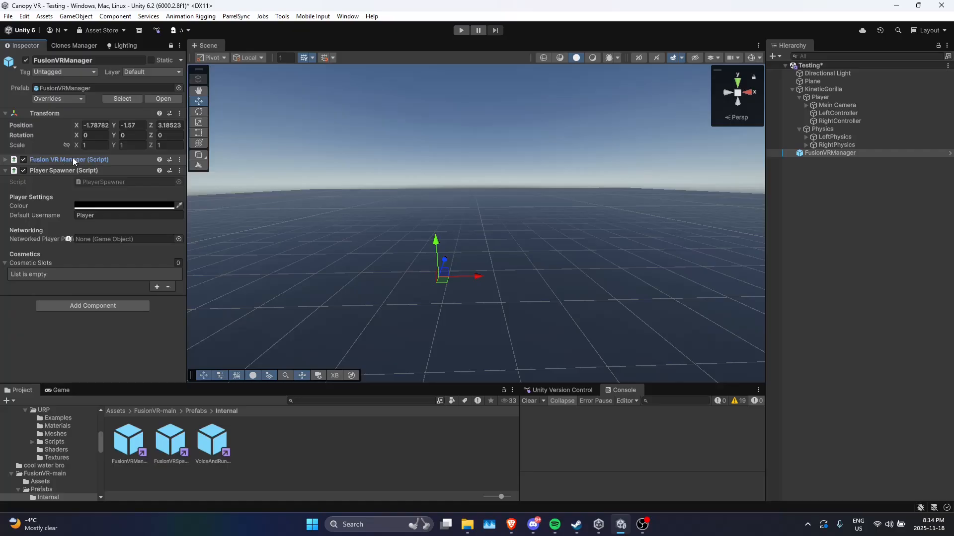
- Keep the default colour and username Player, and assign the Player prefab as Networked Player Prefab
{"action": "left_click", "coordinate": [119, 205]}
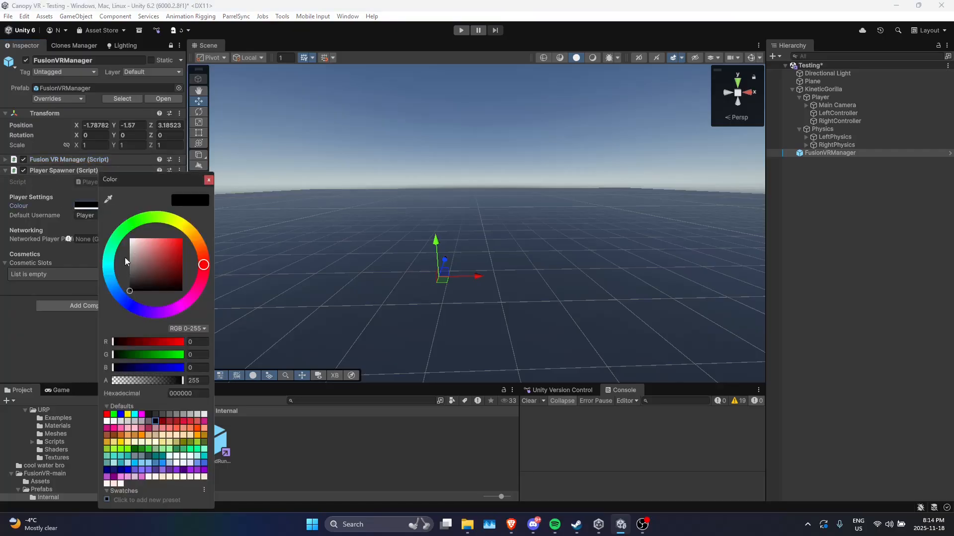
{"action": "left_click", "coordinate": [89, 214]}
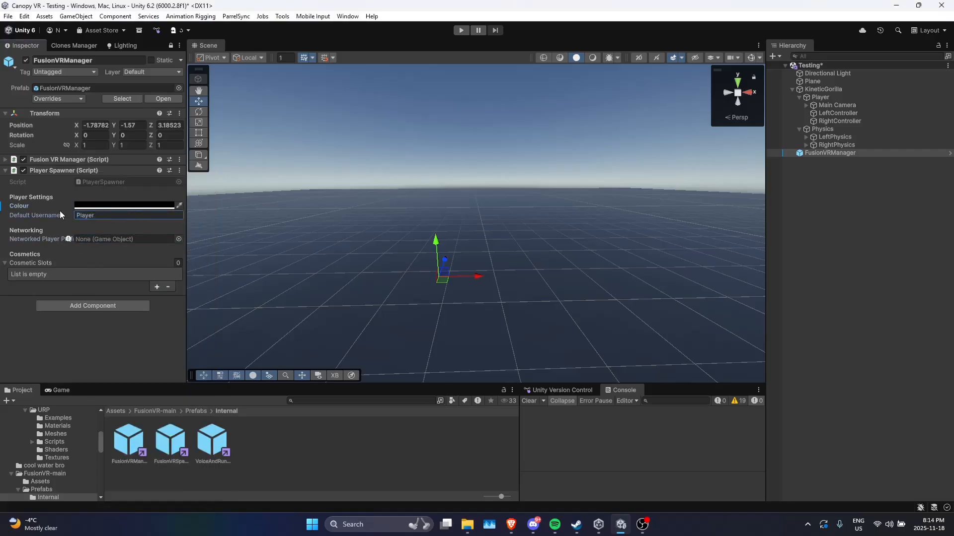
{"action": "left_click", "coordinate": [135, 226]}
{"action": "left_click", "coordinate": [126, 215]}
{"action": "left_click", "coordinate": [127, 224]}
{"action": "left_click_drag", "start_coordinate": [125, 217], "coordinate": [75, 205]}
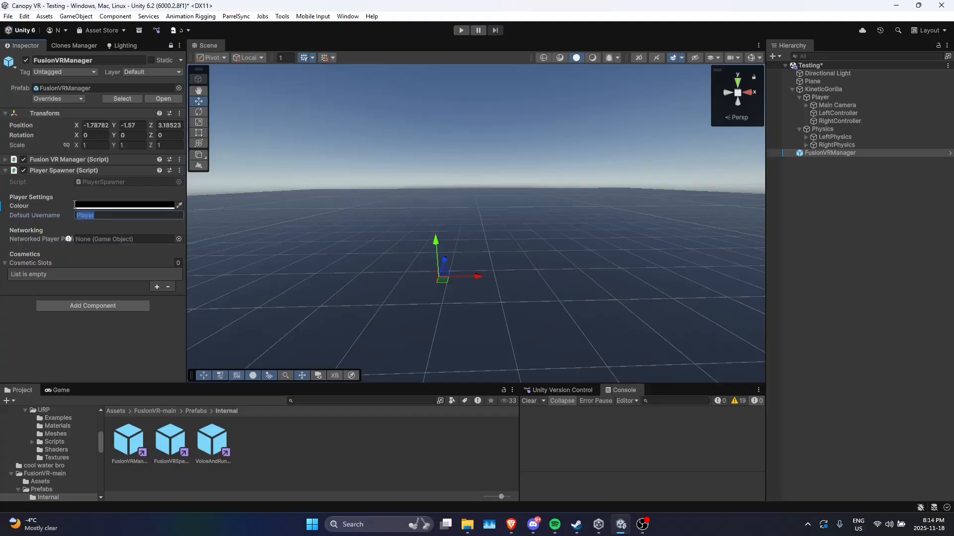
{"action": "left_click", "coordinate": [243, 221]}
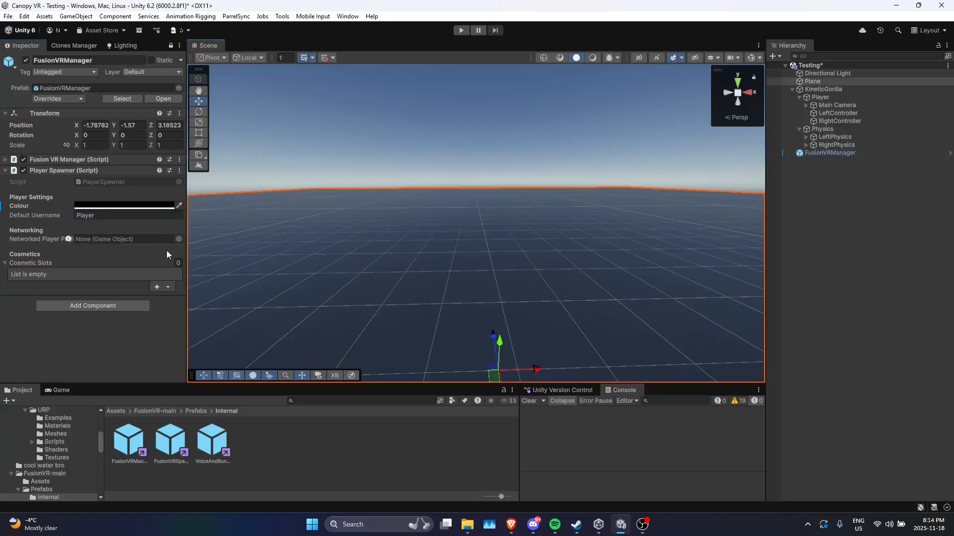
{"action": "left_click", "coordinate": [201, 411]}
{"action": "left_click_drag", "start_coordinate": [224, 436], "coordinate": [129, 240]}
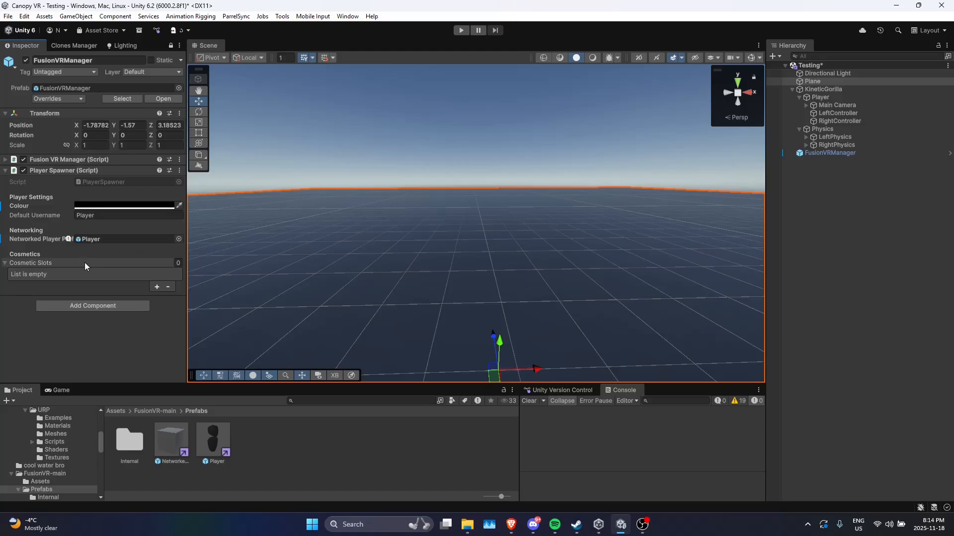
- Add five empty entries to the Cosmetic Slots list
{"action": "left_click", "coordinate": [157, 286]}
{"action": "left_click", "coordinate": [158, 297]}
{"action": "left_click", "coordinate": [157, 297]}
{"action": "left_click", "coordinate": [157, 309]}
{"action": "left_click", "coordinate": [157, 320]}
{"action": "left_click", "coordinate": [112, 274]}
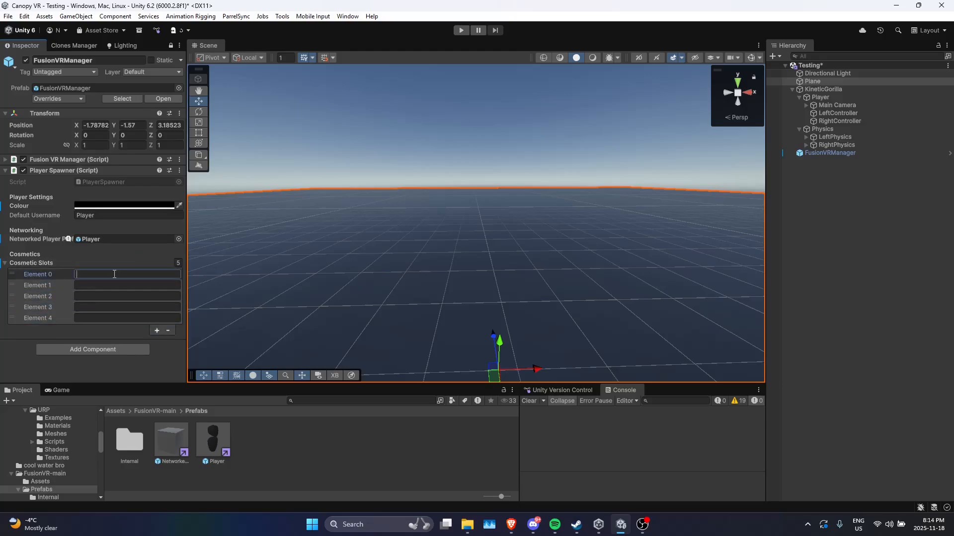
- Name the first three cosmetic slots Head, Face and Body
{"action": "type", "text": "Head"}
{"action": "left_click", "coordinate": [126, 285]}
{"action": "type", "text": "D"}
{"action": "key", "text": "BackSpace"}
{"action": "type", "text": "Face"}
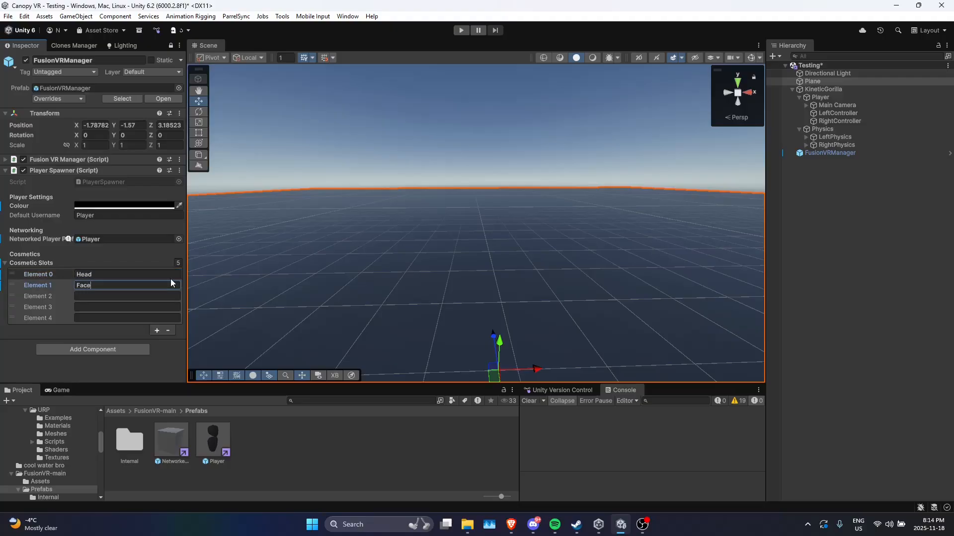
{"action": "key", "text": "Tab"}
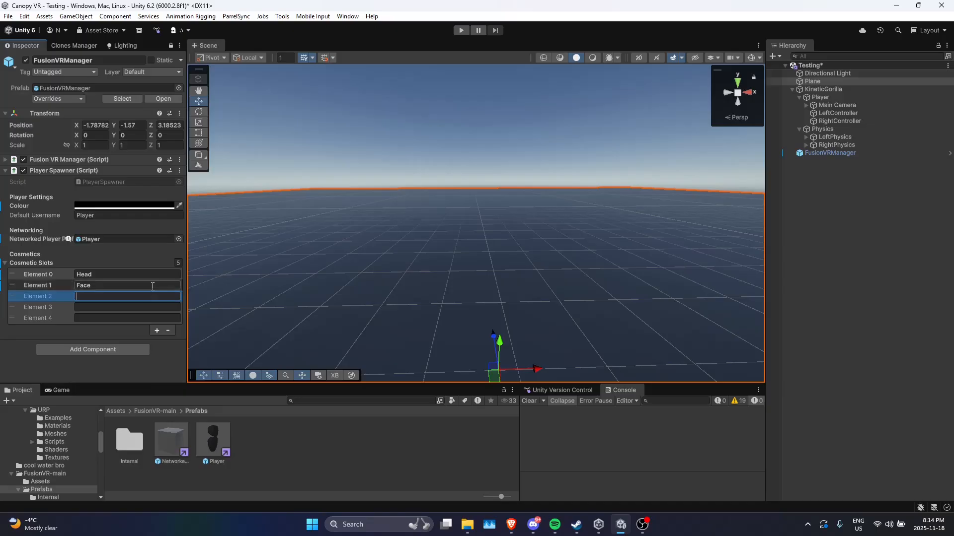
{"action": "type", "text": "Body"}
- Name the last two slots LeftHand and RightHand, then fold away the Player Spawner settings
{"action": "left_click", "coordinate": [138, 306]}
{"action": "key", "text": "f"}
{"action": "key", "text": "t"}
{"action": "left_click", "coordinate": [161, 307]}
{"action": "type", "text": "L"}
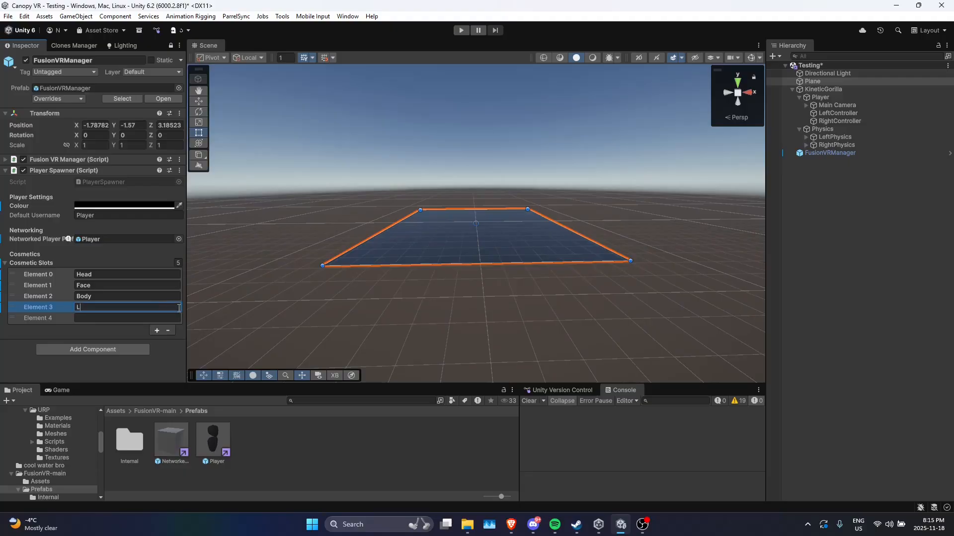
{"action": "type", "text": "eftHand"}
{"action": "key", "text": "Tab"}
{"action": "type", "text": "RightHand"}
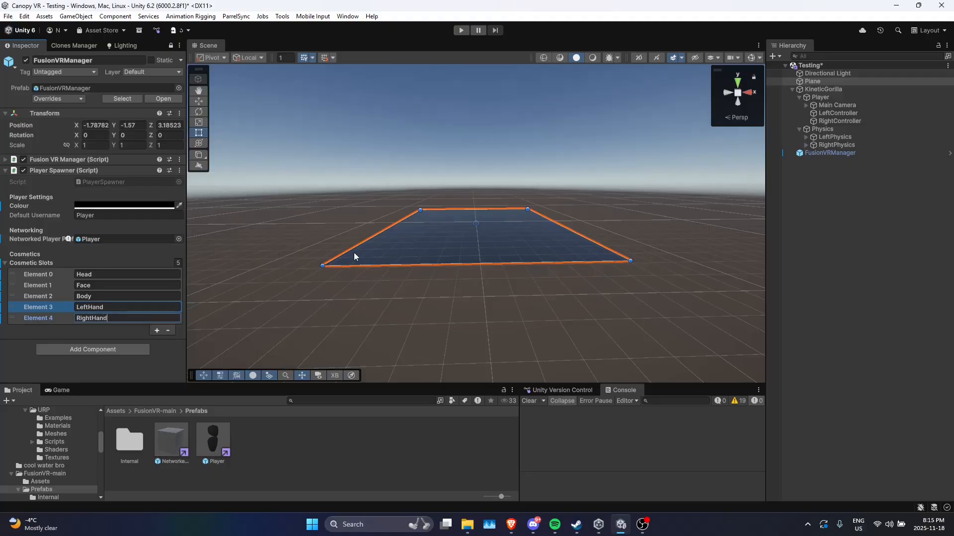
{"action": "key", "text": "w"}
{"action": "right_click_drag", "start_coordinate": [353, 252], "coordinate": [455, 285]}
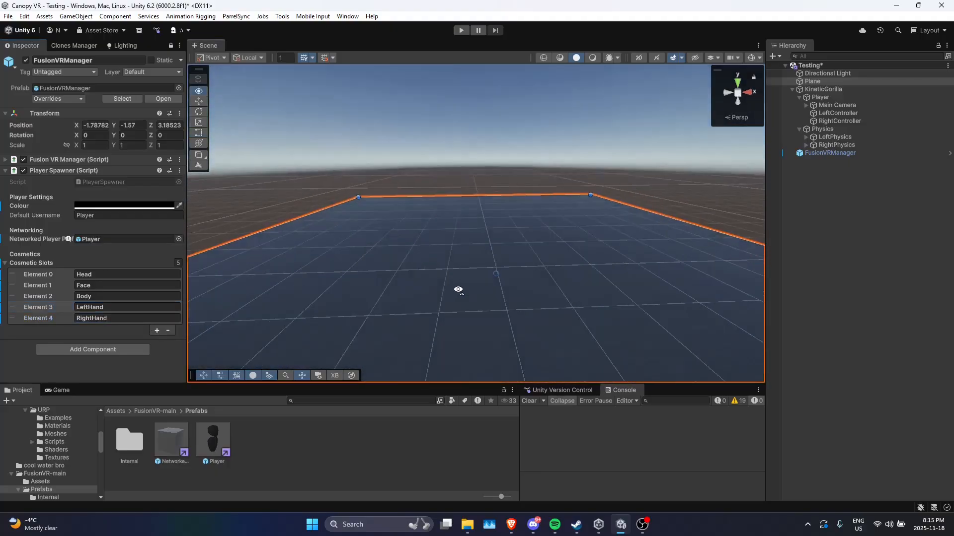
{"action": "left_click", "coordinate": [72, 170]}
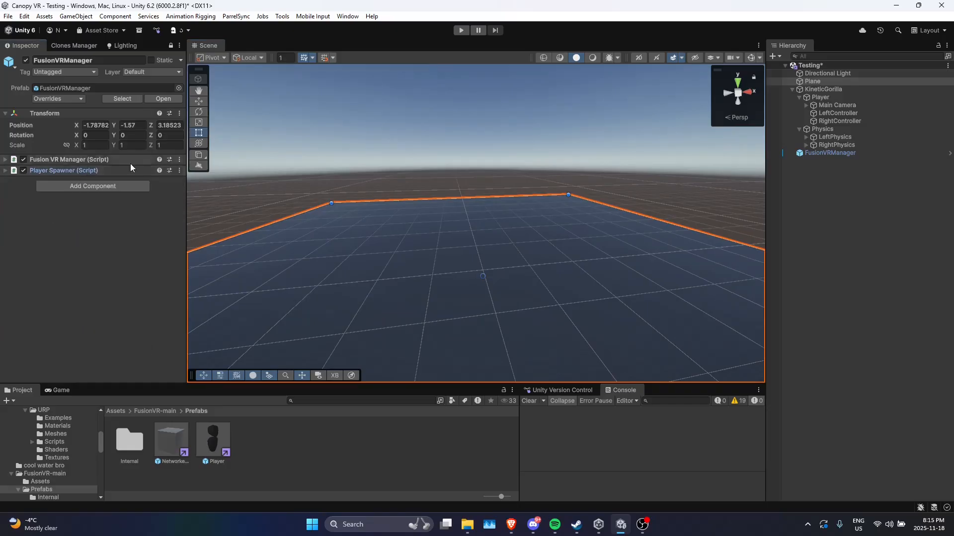
- Collapse KineticGorilla in the Hierarchy and drag the NetworkedTestCube prefab into the scene
{"action": "left_click", "coordinate": [791, 90]}
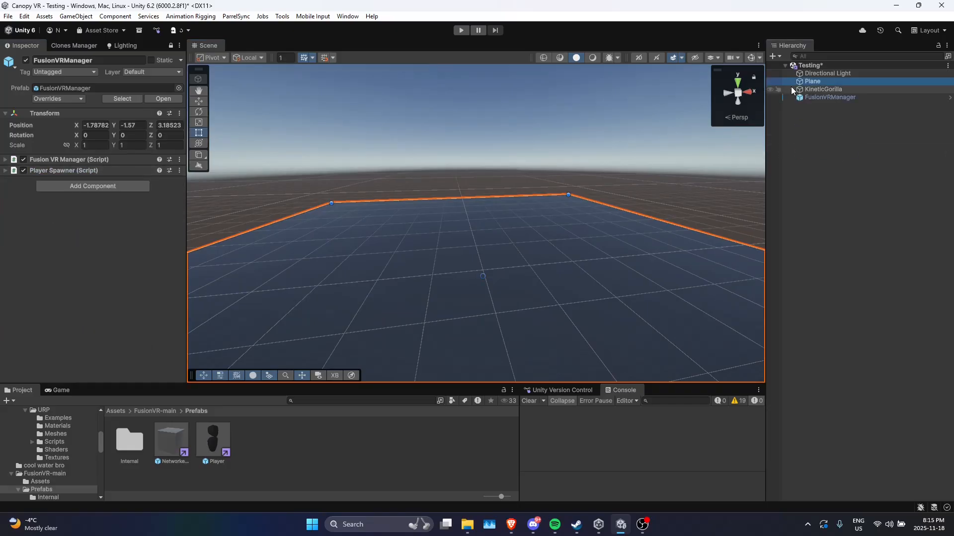
{"action": "right_click_drag", "start_coordinate": [618, 266], "coordinate": [551, 317]}
{"action": "left_click", "coordinate": [441, 106]}
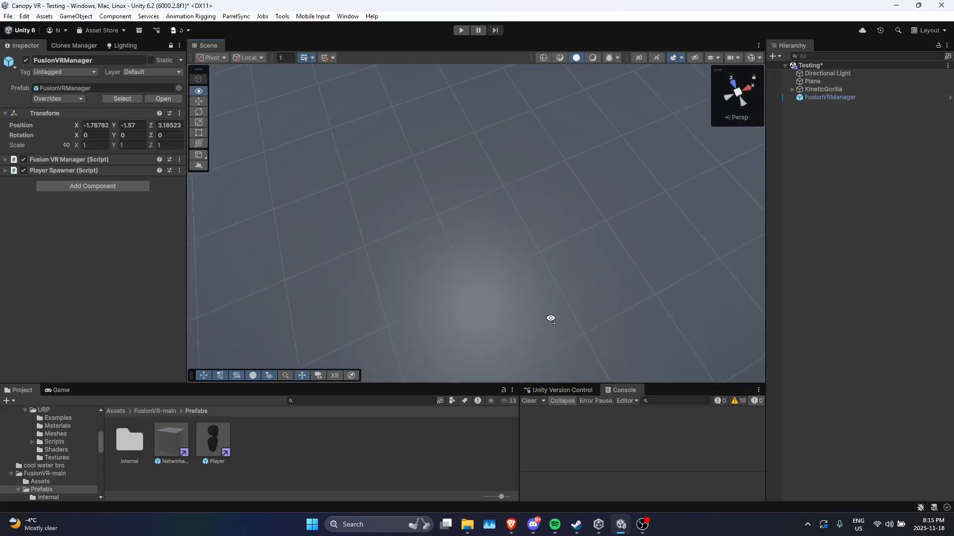
{"action": "right_click_drag", "start_coordinate": [615, 207], "coordinate": [517, 213]}
{"action": "left_click_drag", "start_coordinate": [180, 439], "coordinate": [476, 234]}
- Select the NetworkedTestCube and review its Network Object and Network Transform properties
{"action": "right_click_drag", "start_coordinate": [655, 247], "coordinate": [549, 239]}
{"action": "left_click", "coordinate": [839, 105]}
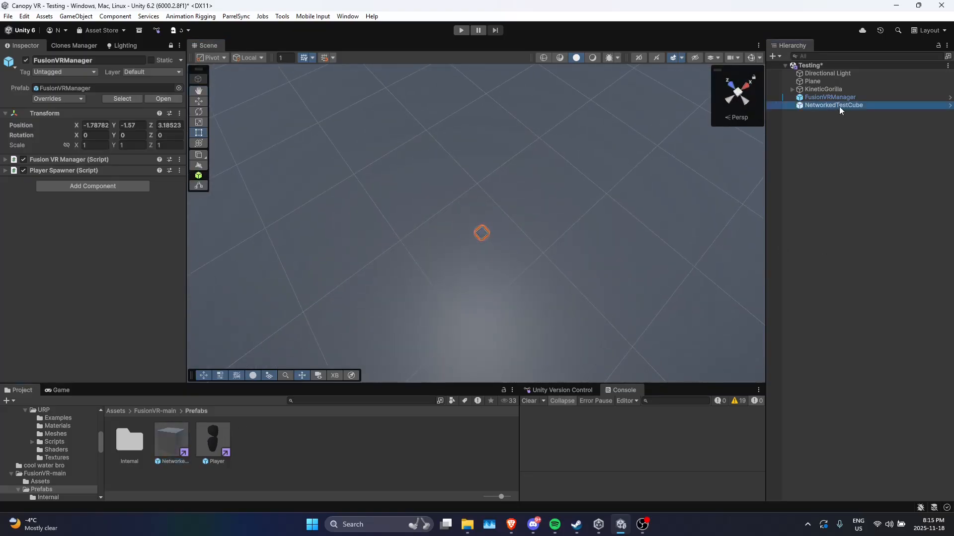
{"action": "left_click", "coordinate": [171, 45]}
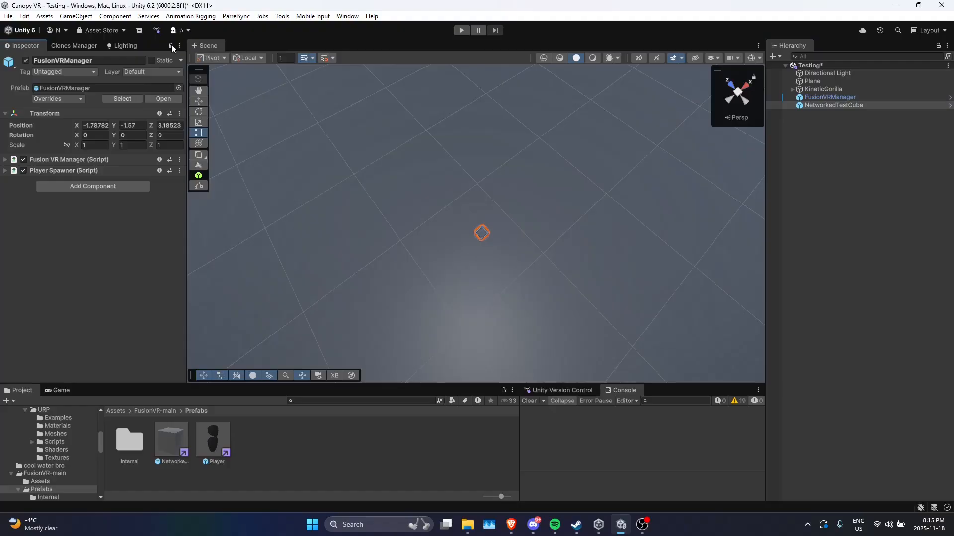
{"action": "left_click", "coordinate": [170, 45]}
{"action": "right_click_drag", "start_coordinate": [414, 127], "coordinate": [378, 139]}
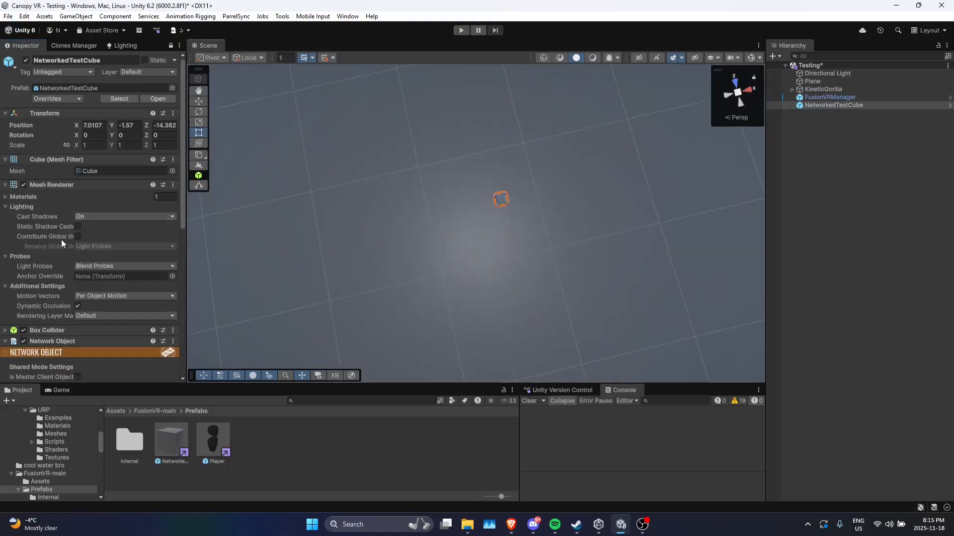
{"action": "scroll", "coordinate": [89, 238], "scroll_direction": "down", "scroll_amount": 7}
{"action": "scroll", "coordinate": [111, 238], "scroll_direction": "down", "scroll_amount": 3}
{"action": "scroll", "coordinate": [366, 192], "scroll_direction": "up", "scroll_amount": 2}
{"action": "right_click_drag", "start_coordinate": [377, 217], "coordinate": [333, 101]}
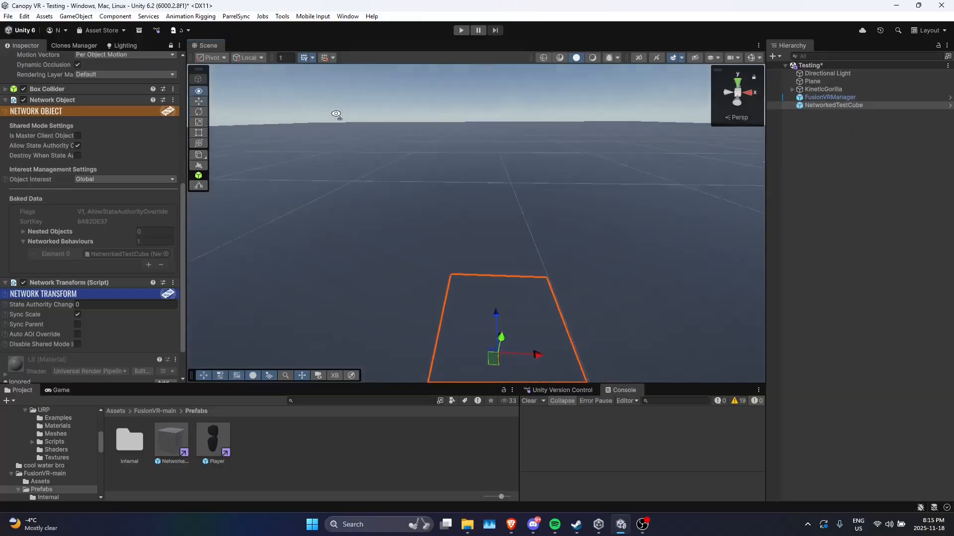
- Frame the cube with F and move it right and up using the XY handle
{"action": "key", "text": "f"}
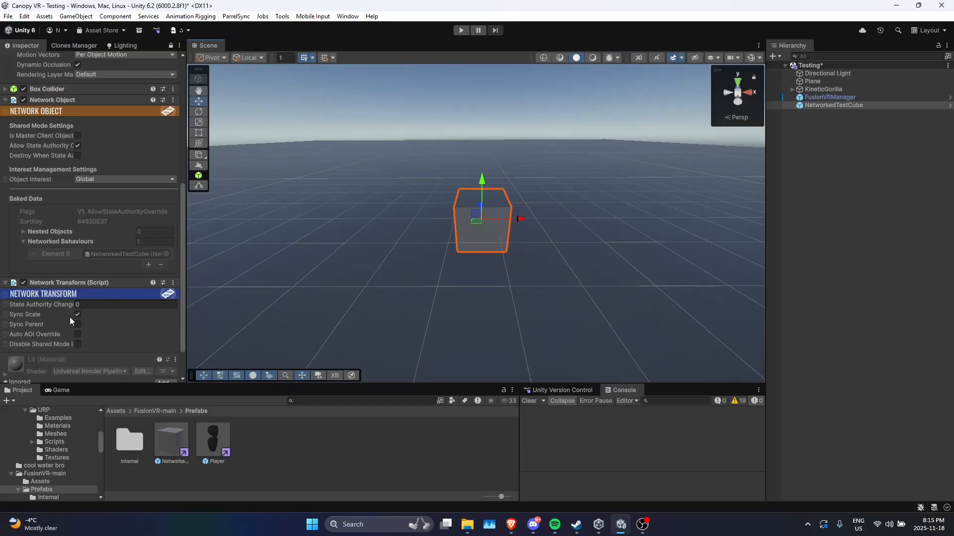
{"action": "scroll", "coordinate": [462, 243], "scroll_direction": "up", "scroll_amount": 2}
{"action": "left_click_drag", "start_coordinate": [474, 213], "coordinate": [605, 199]}
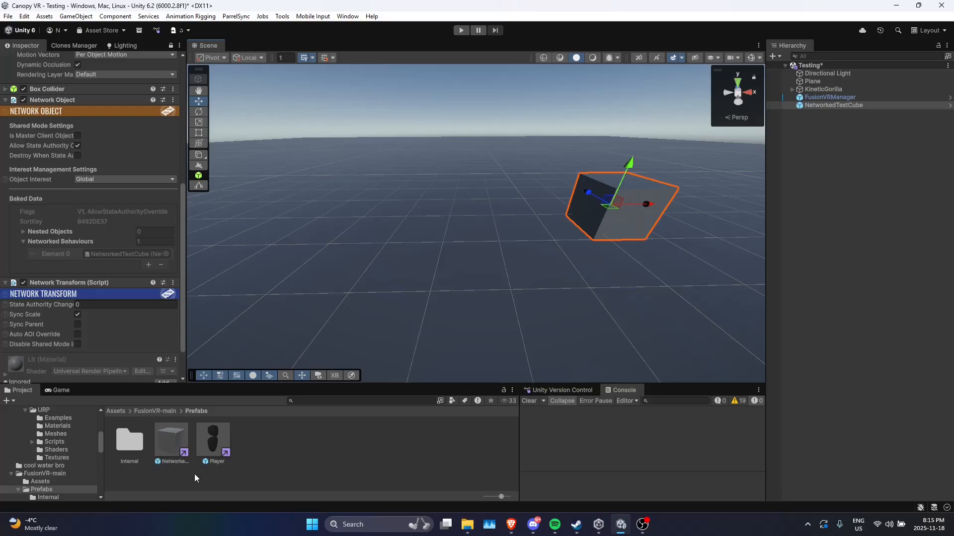
{"action": "left_click", "coordinate": [375, 458]}
- Open the Internal prefabs folder and drag a FusionVRSpawner into the Hierarchy
{"action": "left_click", "coordinate": [599, 228]}
{"action": "double_click", "coordinate": [138, 436]}
{"action": "left_click_drag", "start_coordinate": [174, 445], "coordinate": [866, 276]}
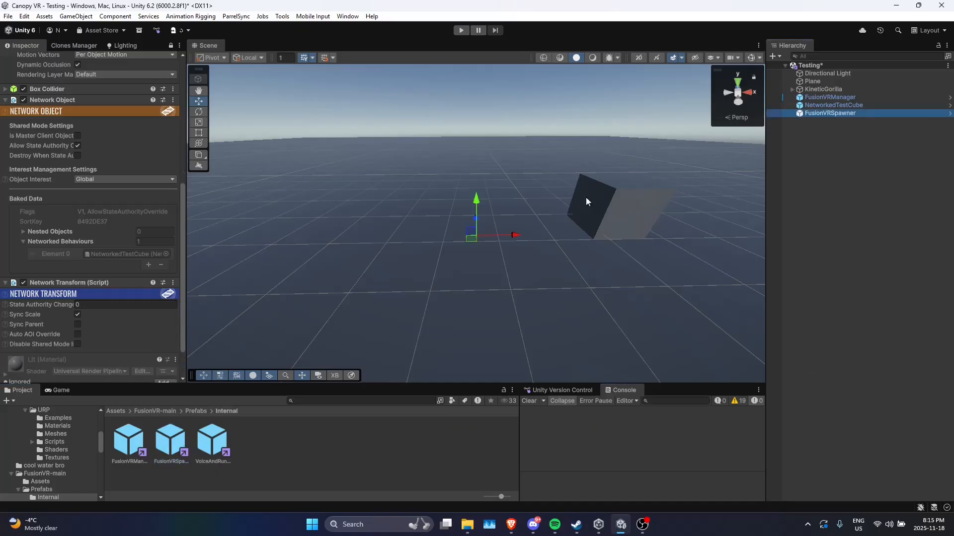
{"action": "key", "text": "f"}
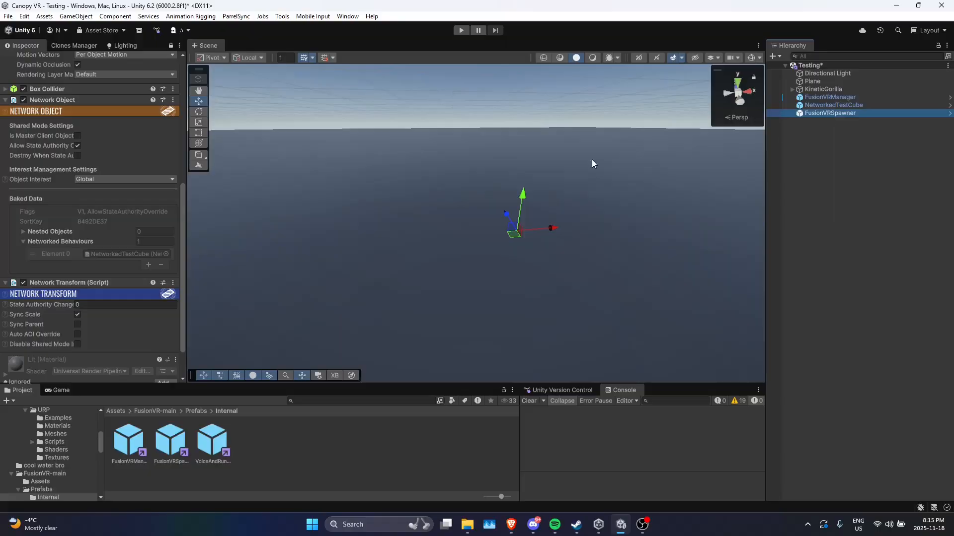
- Check that the FusionVRSpawner's Objects To Spawn lists NetworkedTestCube at 0, 0, 0
{"action": "scroll", "coordinate": [144, 181], "scroll_direction": "up", "scroll_amount": 5}
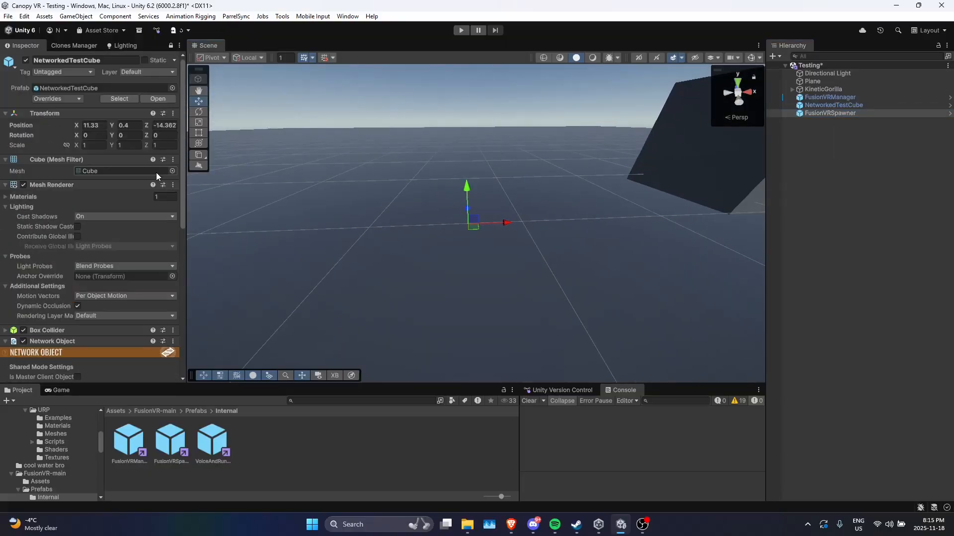
{"action": "scroll", "coordinate": [166, 111], "scroll_direction": "down", "scroll_amount": 1}
{"action": "left_click", "coordinate": [170, 47]}
{"action": "right_click_drag", "start_coordinate": [264, 184], "coordinate": [286, 258]}
{"action": "key", "text": "w"}
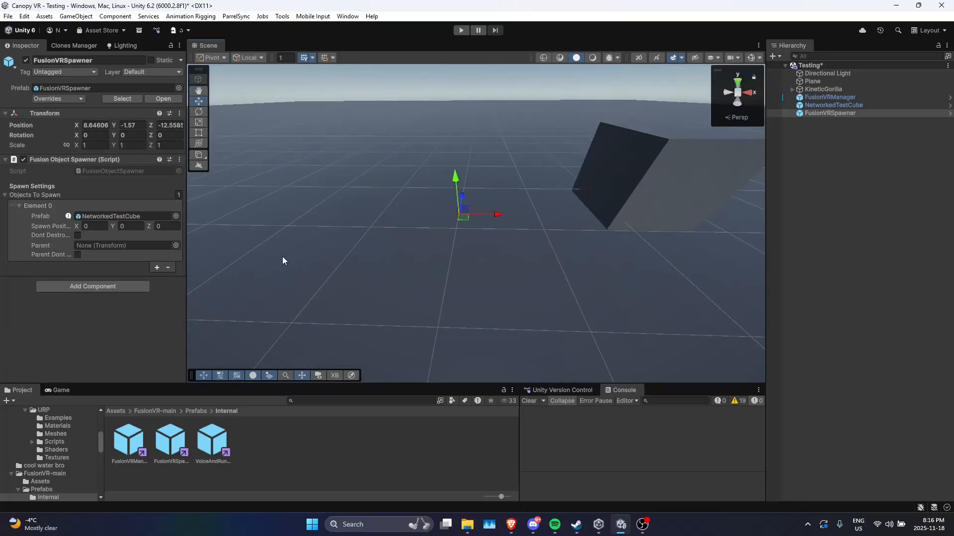
{"action": "right_click_drag", "start_coordinate": [351, 197], "coordinate": [392, 175]}
{"action": "key", "text": "a"}
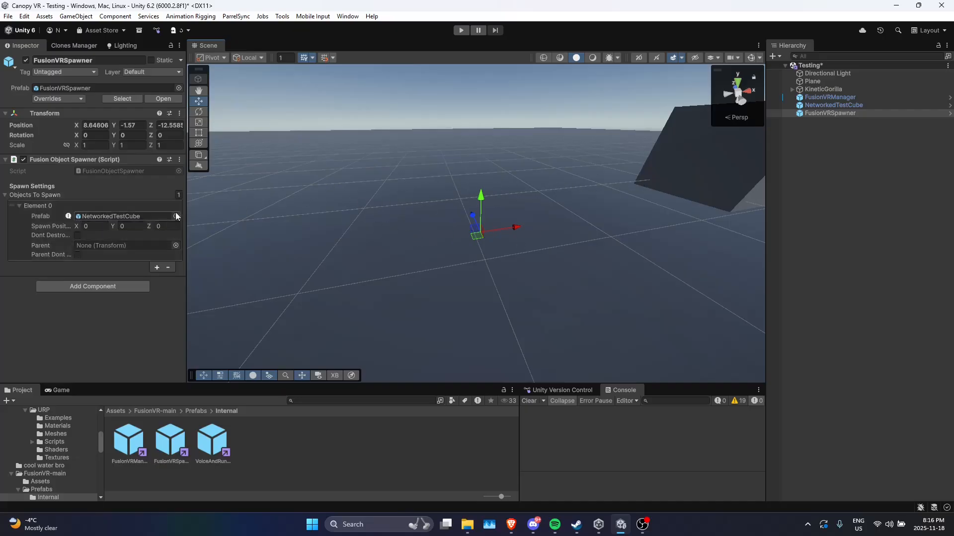
- Set Element 0's Spawn Position to 1, 1, 1
{"action": "left_click", "coordinate": [87, 226]}
{"action": "left_click", "coordinate": [144, 230]}
{"action": "left_click_drag", "start_coordinate": [113, 226], "coordinate": [107, 226]}
{"action": "key", "text": "ctrl+z"}
{"action": "left_click_drag", "start_coordinate": [174, 226], "coordinate": [79, 226]}
{"action": "type", "text": "111"}
{"action": "right_click_drag", "start_coordinate": [292, 222], "coordinate": [281, 219]}
{"action": "left_click", "coordinate": [102, 227]}
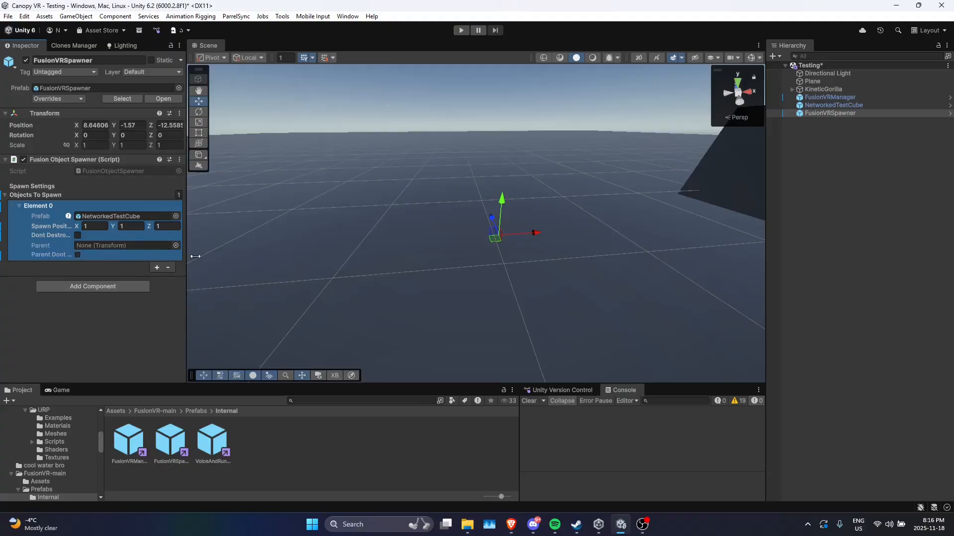
{"action": "left_click", "coordinate": [123, 274]}
- Collapse Objects To Spawn, deselect the spawner, and enter Play mode, dismissing the warning
{"action": "right_click_drag", "start_coordinate": [263, 224], "coordinate": [318, 194]}
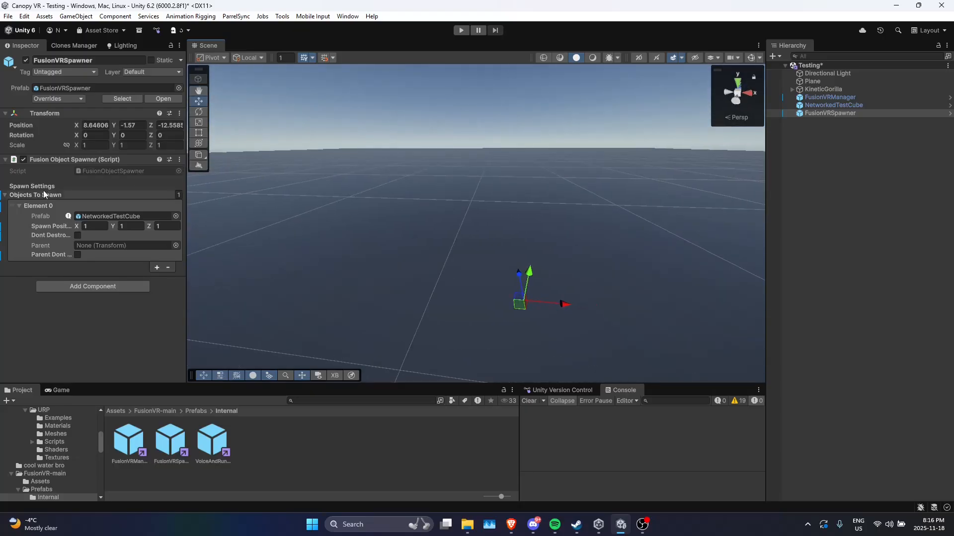
{"action": "left_click", "coordinate": [45, 195]}
{"action": "right_click_drag", "start_coordinate": [599, 108], "coordinate": [637, 187]}
{"action": "left_click", "coordinate": [497, 124]}
{"action": "left_click", "coordinate": [461, 30]}
{"action": "left_click", "coordinate": [549, 280]}
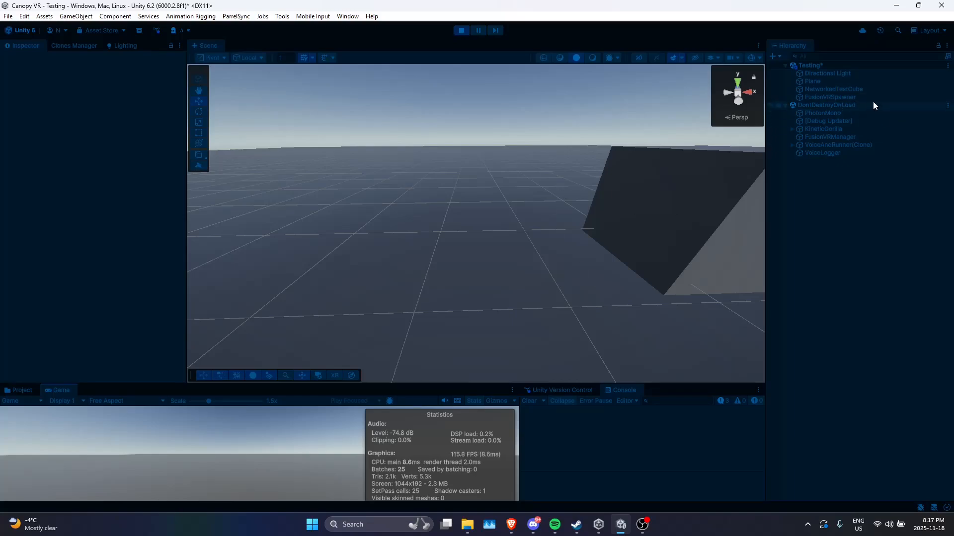
- Select the running FusionVRManager and inspect its Fusion VR Manager settings
{"action": "left_click", "coordinate": [857, 136]}
{"action": "left_click", "coordinate": [119, 136]}
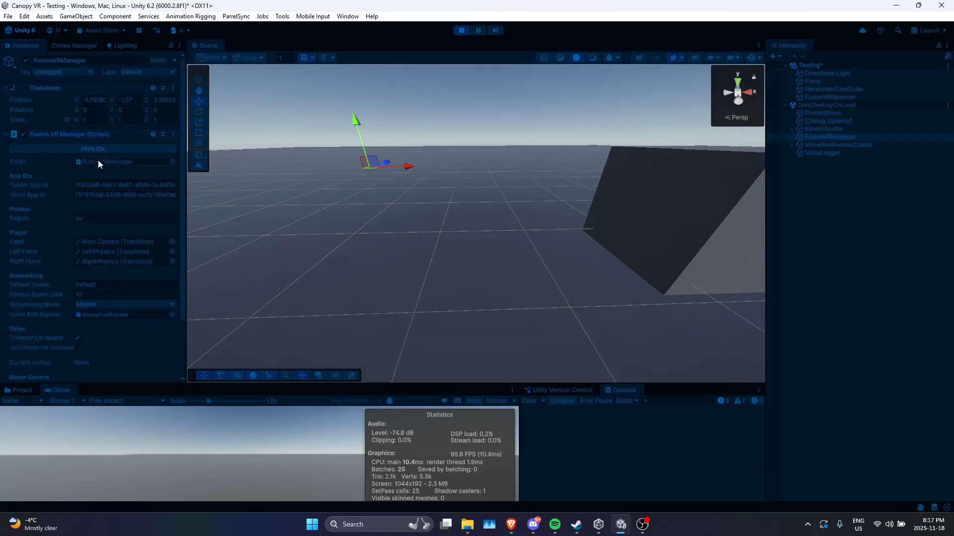
{"action": "scroll", "coordinate": [104, 209], "scroll_direction": "down", "scroll_amount": 3}
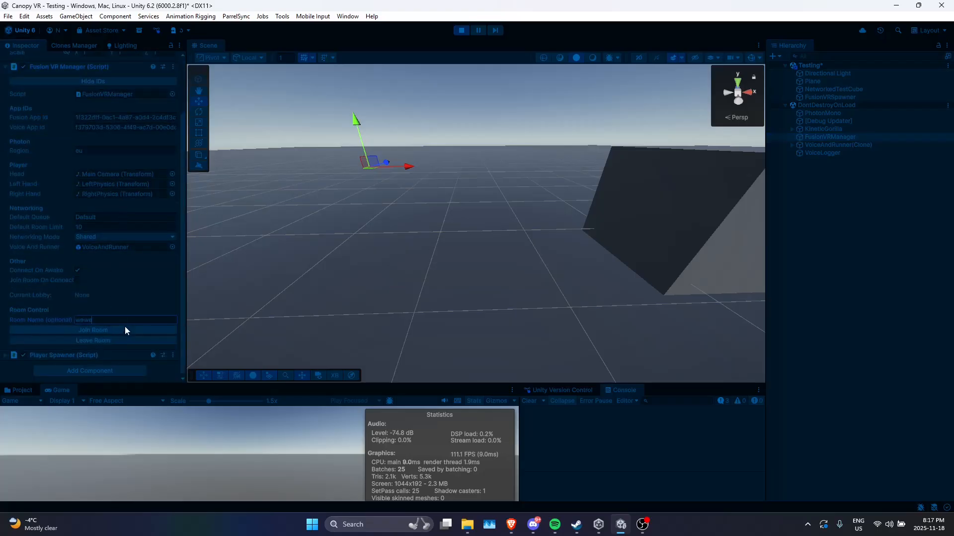
{"action": "scroll", "coordinate": [149, 285], "scroll_direction": "down", "scroll_amount": 3}
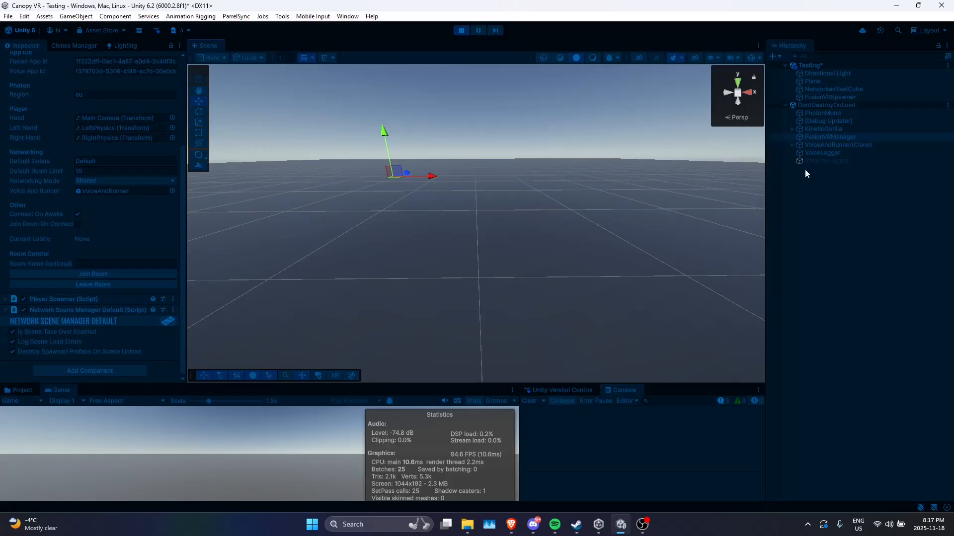
{"action": "right_click_drag", "start_coordinate": [615, 154], "coordinate": [612, 84]}
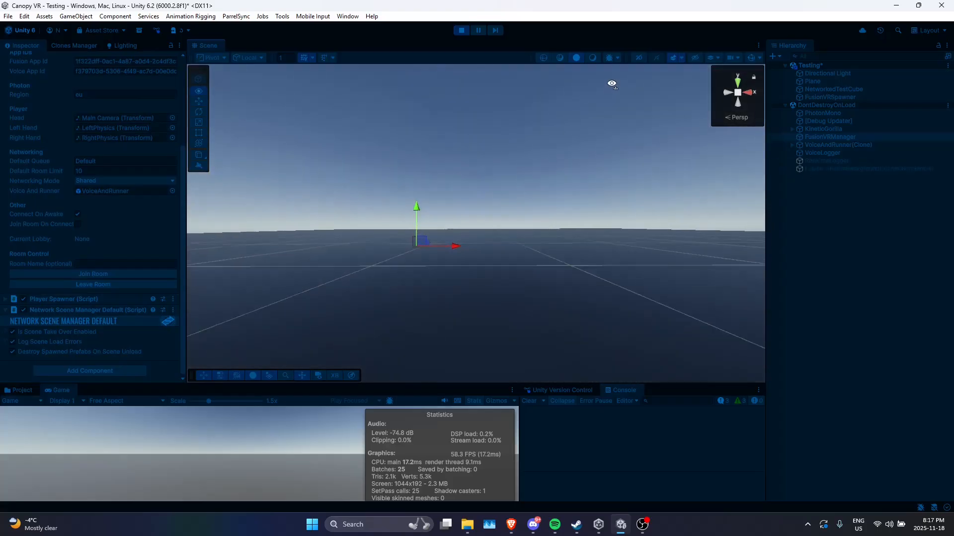
{"action": "mouse_move", "coordinate": [564, 125]}
{"action": "right_mouse_down"}
{"action": "mouse_move", "coordinate": [532, 194]}
{"action": "mouse_move", "coordinate": [653, 208]}
{"action": "mouse_move", "coordinate": [616, 172]}
{"action": "mouse_move", "coordinate": [560, 159]}
{"action": "mouse_move", "coordinate": [549, 192]}
{"action": "mouse_move", "coordinate": [424, 228]}
{"action": "mouse_move", "coordinate": [502, 212]}
{"action": "right_mouse_up"}
- Move the spawned NetworkedTestCube(Clone) up and left to X 0.910, Y 1.254
{"action": "left_click", "coordinate": [439, 222]}
{"action": "mouse_move", "coordinate": [505, 213]}
{"action": "left_mouse_down"}
{"action": "mouse_move", "coordinate": [564, 200]}
{"action": "mouse_move", "coordinate": [522, 226]}
{"action": "mouse_move", "coordinate": [520, 197]}
{"action": "mouse_move", "coordinate": [589, 202]}
{"action": "mouse_move", "coordinate": [544, 201]}
{"action": "mouse_move", "coordinate": [509, 219]}
{"action": "mouse_move", "coordinate": [591, 209]}
{"action": "mouse_move", "coordinate": [523, 203]}
{"action": "mouse_move", "coordinate": [529, 220]}
{"action": "left_mouse_up"}
{"action": "right_click_drag", "start_coordinate": [529, 221], "coordinate": [760, 233]}
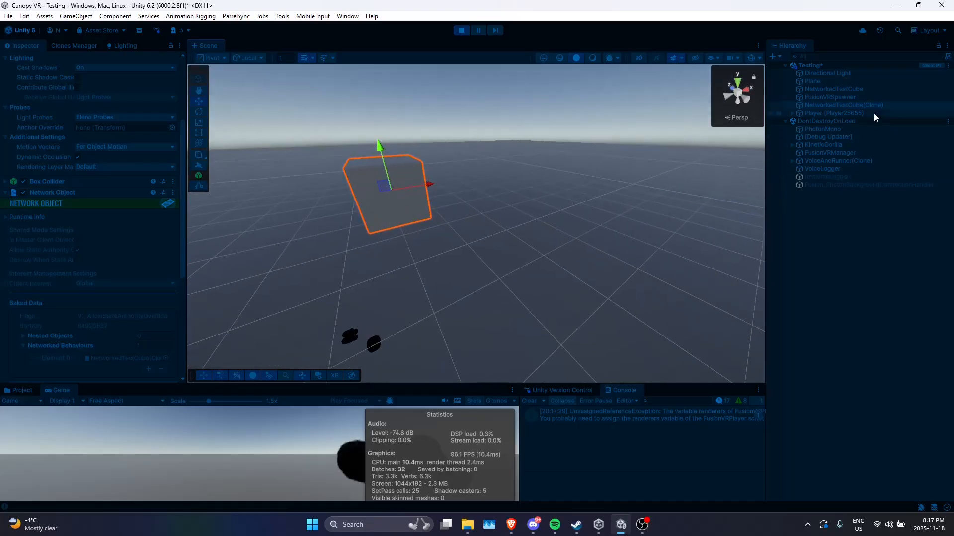
{"action": "right_click_drag", "start_coordinate": [670, 164], "coordinate": [579, 112]}
{"action": "key", "text": "w"}
{"action": "key", "text": "s"}
{"action": "left_click", "coordinate": [494, 171]}
{"action": "left_click", "coordinate": [488, 182]}
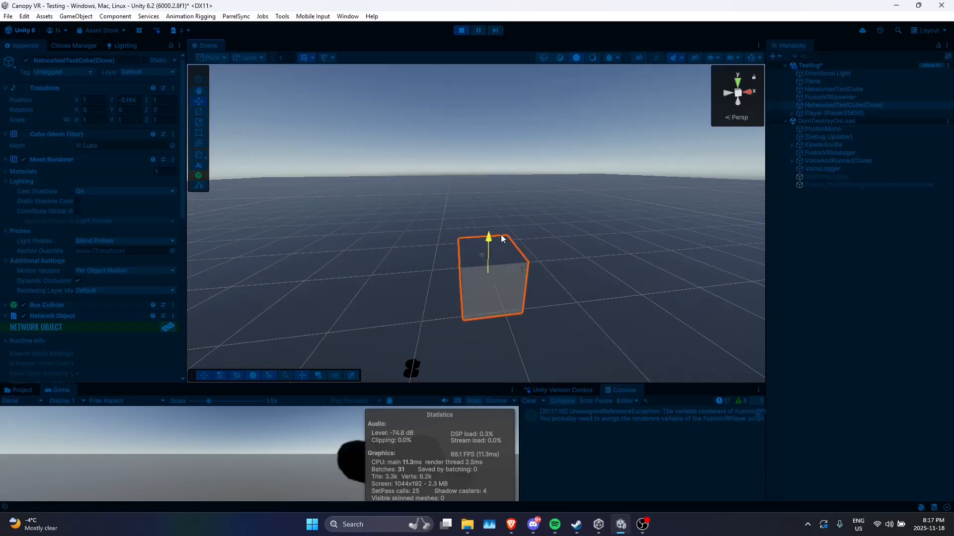
{"action": "left_click_drag", "start_coordinate": [513, 231], "coordinate": [451, 199]}
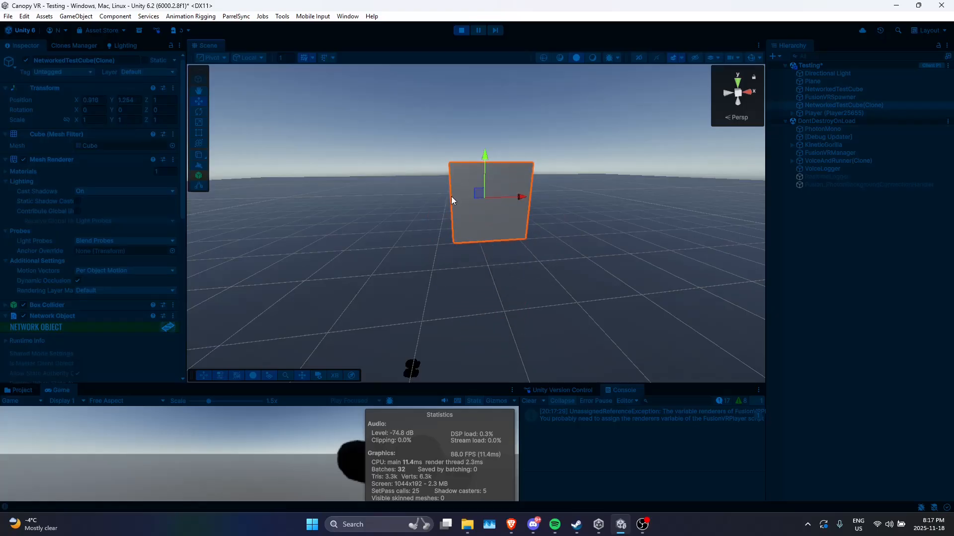
- Look around the running scene, then switch over to Discord
{"action": "right_click_drag", "start_coordinate": [436, 220], "coordinate": [484, 228]}
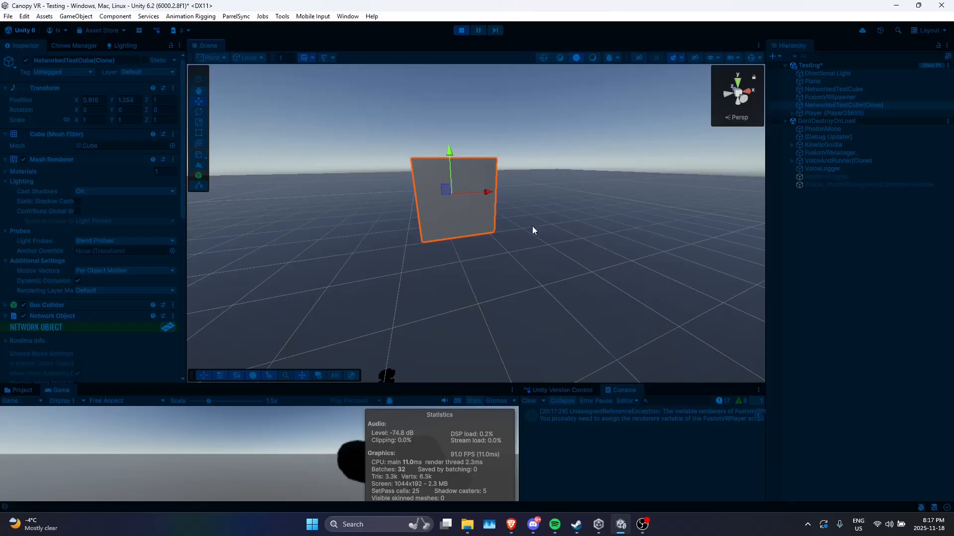
{"action": "scroll", "coordinate": [153, 246], "scroll_direction": "down", "scroll_amount": 4}
{"action": "right_click_drag", "start_coordinate": [385, 240], "coordinate": [368, 228]}
{"action": "key", "text": "w"}
{"action": "key", "text": "s"}
{"action": "right_click_drag", "start_coordinate": [622, 154], "coordinate": [474, 187]}
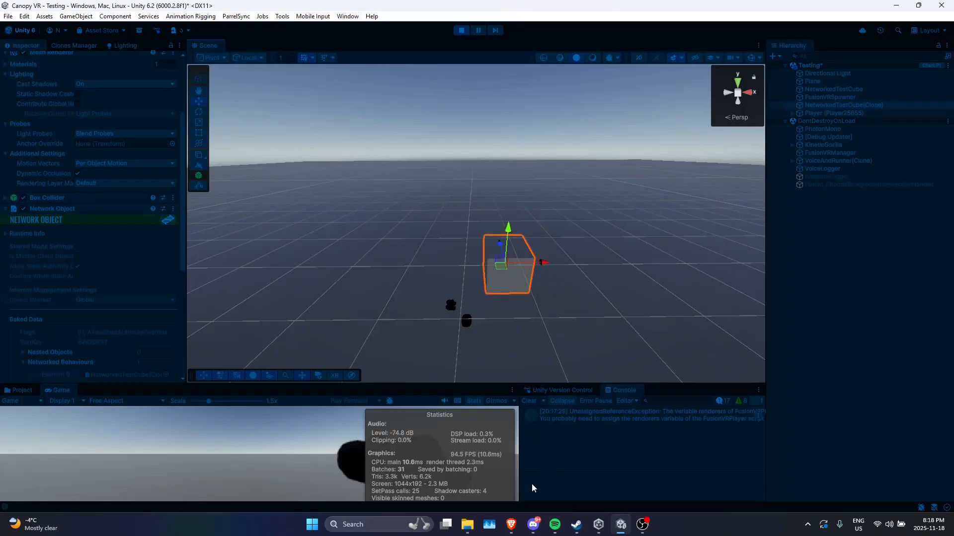
{"action": "left_click", "coordinate": [533, 525]}
- Browse the XR Development server, then return to The Monkey Hub's fusion-2-vr channel
{"action": "scroll", "coordinate": [58, 116], "scroll_direction": "up", "scroll_amount": 4}
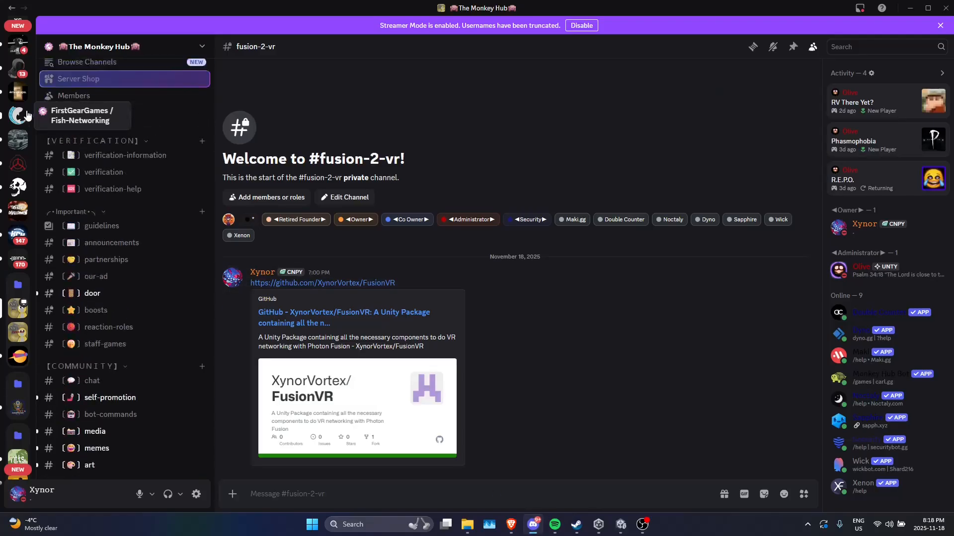
{"action": "scroll", "coordinate": [25, 90], "scroll_direction": "up", "scroll_amount": 6}
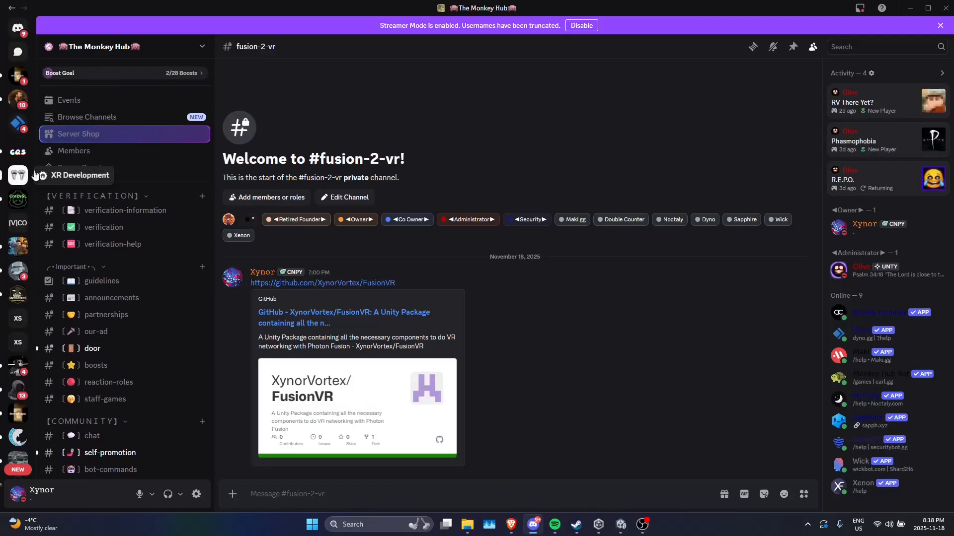
{"action": "left_click", "coordinate": [18, 175]}
{"action": "scroll", "coordinate": [33, 298], "scroll_direction": "down", "scroll_amount": 3}
{"action": "scroll", "coordinate": [26, 323], "scroll_direction": "down", "scroll_amount": 2}
{"action": "scroll", "coordinate": [25, 320], "scroll_direction": "down", "scroll_amount": 2}
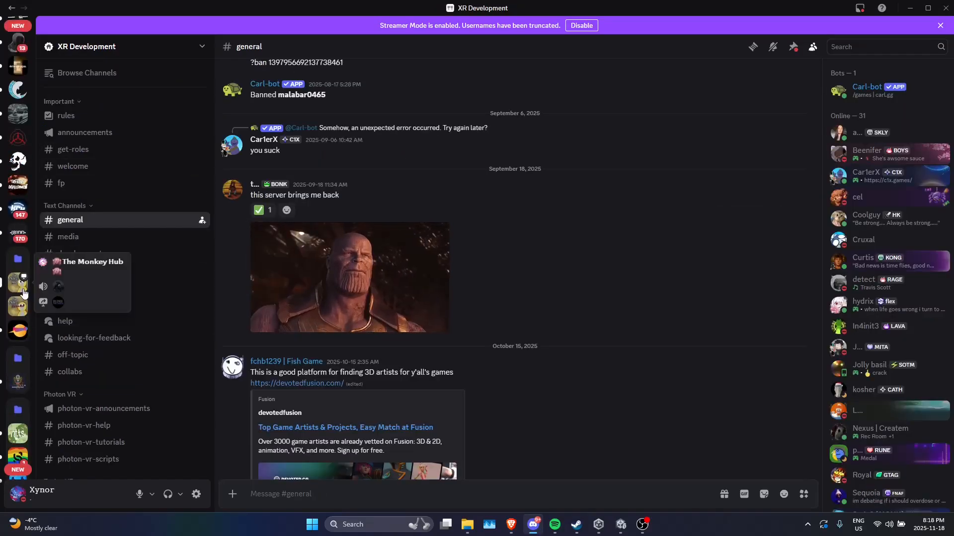
{"action": "left_click", "coordinate": [18, 283]}
- Look through the help forum posts, then minimize Discord back to the running Unity scene
{"action": "scroll", "coordinate": [125, 288], "scroll_direction": "down", "scroll_amount": 5}
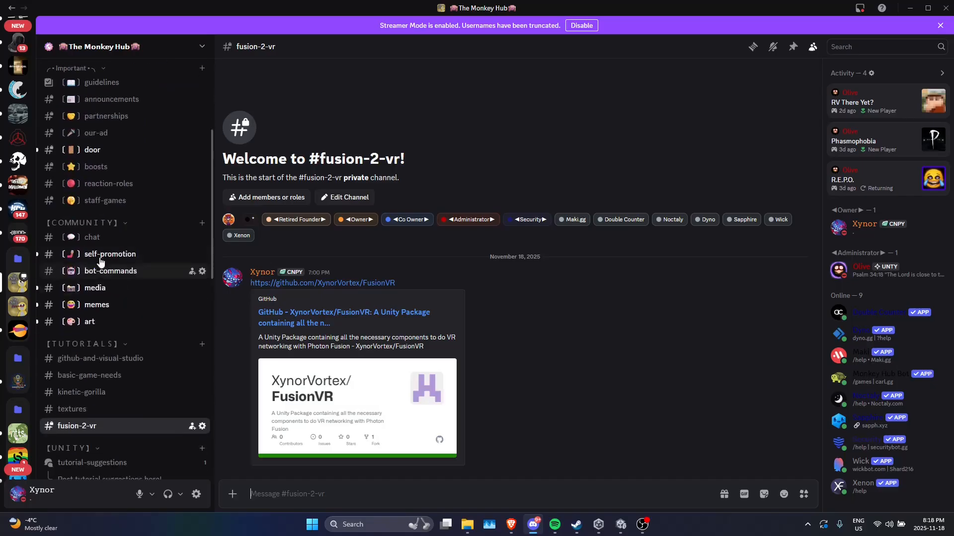
{"action": "scroll", "coordinate": [76, 338], "scroll_direction": "down", "scroll_amount": 3}
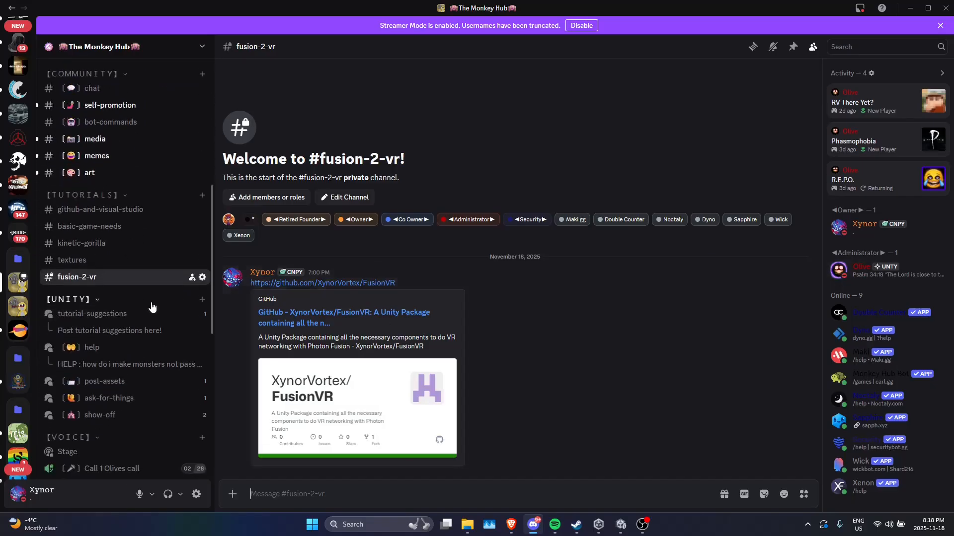
{"action": "scroll", "coordinate": [154, 318], "scroll_direction": "down", "scroll_amount": 1}
{"action": "left_click", "coordinate": [130, 296]}
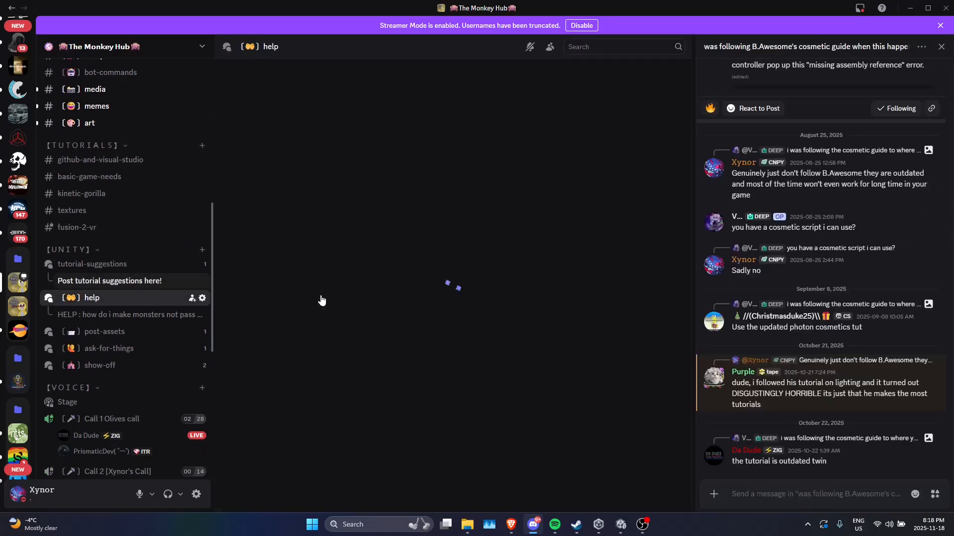
{"action": "scroll", "coordinate": [497, 278], "scroll_direction": "down", "scroll_amount": 2}
{"action": "scroll", "coordinate": [520, 273], "scroll_direction": "up", "scroll_amount": 4}
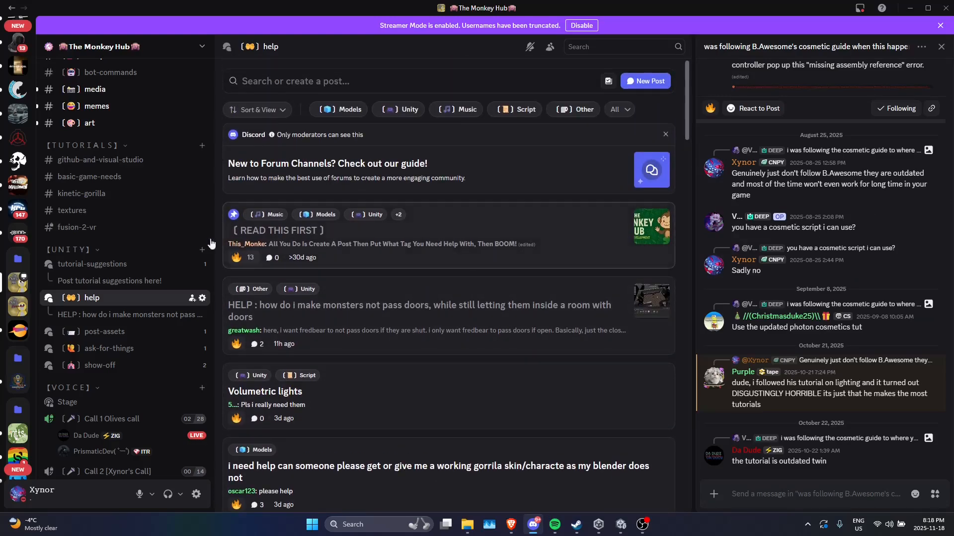
{"action": "left_click", "coordinate": [916, 10]}
{"action": "right_click_drag", "start_coordinate": [442, 171], "coordinate": [502, 223]}
- Fly the scene camera back and forth around the spawned networked cube
{"action": "key", "text": "w"}
{"action": "key", "text": "s"}
{"action": "key", "text": "s"}
{"action": "key", "text": "w"}
{"action": "scroll", "coordinate": [496, 220], "scroll_direction": "up", "scroll_amount": 4}
{"action": "key", "text": "s"}
{"action": "scroll", "coordinate": [498, 223], "scroll_direction": "down", "scroll_amount": 1}
{"action": "key", "text": "w"}
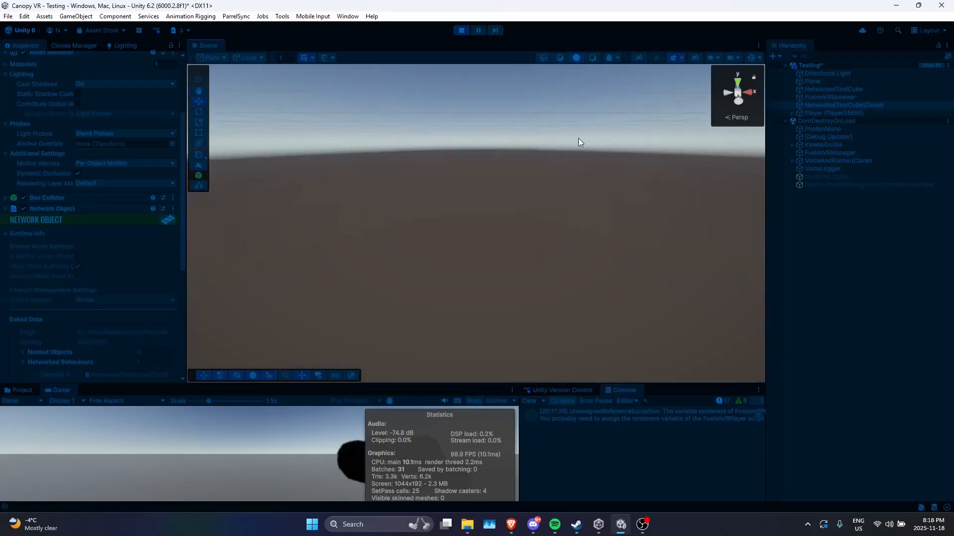
{"action": "key", "text": "s"}
{"action": "right_click_drag", "start_coordinate": [578, 138], "coordinate": [516, 136]}
{"action": "key", "text": "w"}
- Select the spawned Player's LeftController in the Hierarchy, then stop play mode
{"action": "key", "text": "w"}
{"action": "key", "text": "s"}
{"action": "left_click", "coordinate": [793, 114]}
{"action": "right_click_drag", "start_coordinate": [621, 175], "coordinate": [629, 150]}
{"action": "key", "text": "w"}
{"action": "key", "text": "s"}
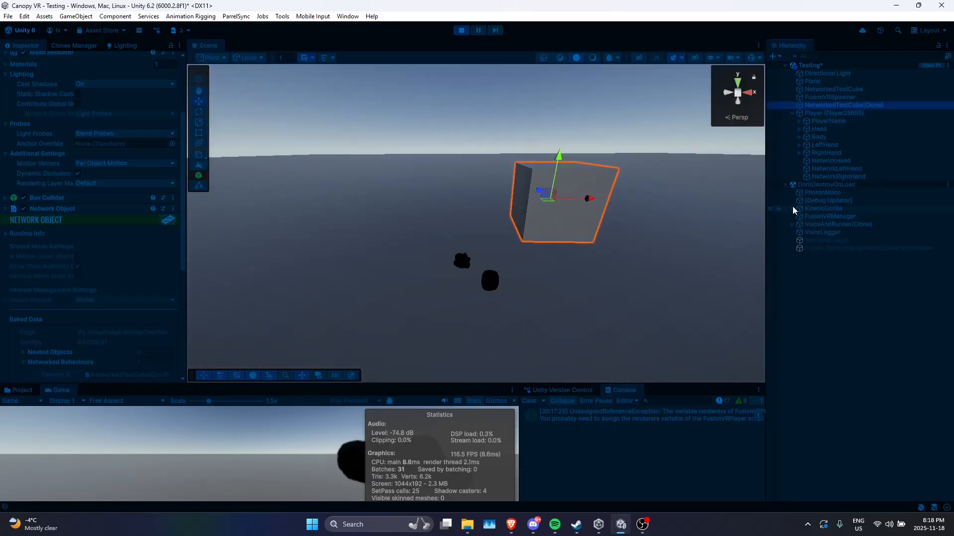
{"action": "left_click", "coordinate": [828, 232]}
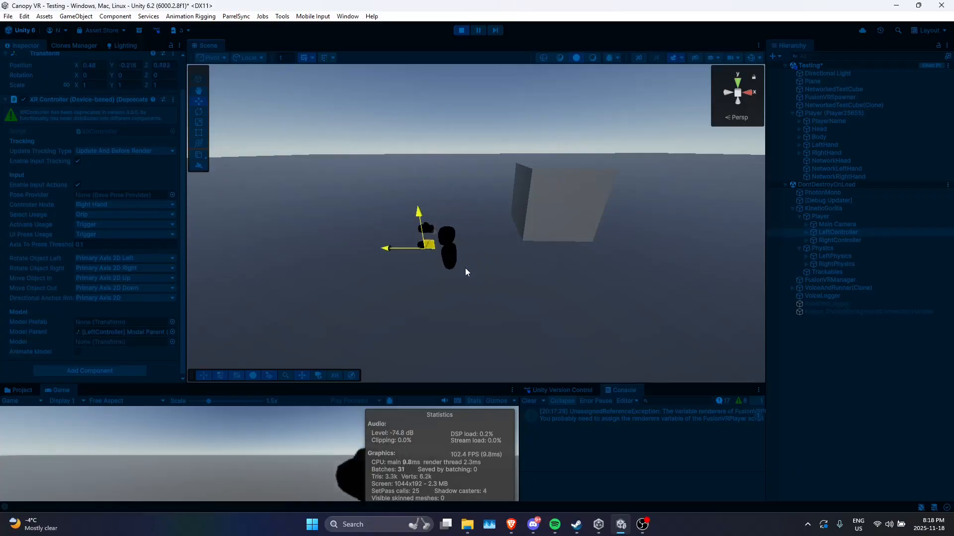
{"action": "right_click_drag", "start_coordinate": [487, 287], "coordinate": [446, 204]}
{"action": "left_click", "coordinate": [457, 32]}
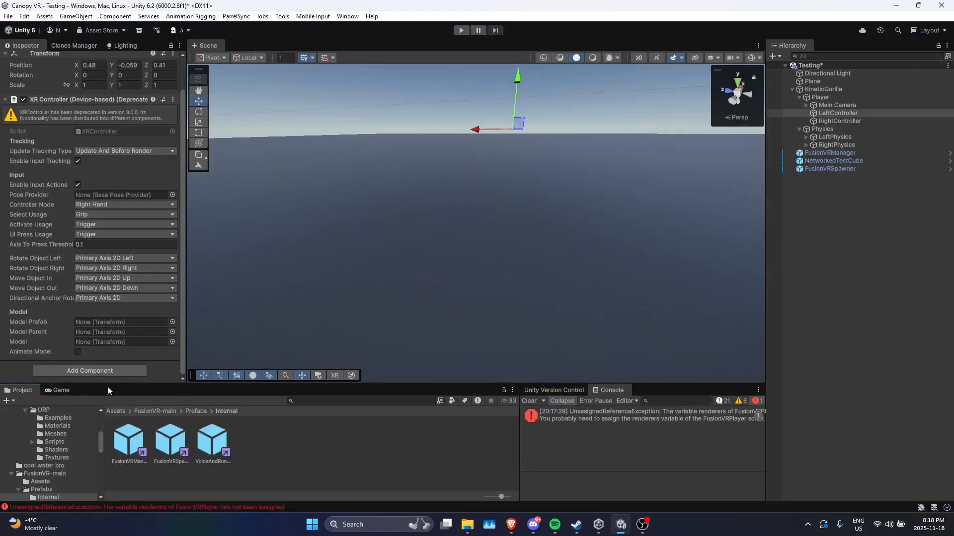
- Open the Player prefab from the Prefabs folder in Prefab Mode
{"action": "left_click", "coordinate": [186, 421]}
{"action": "left_click", "coordinate": [206, 410]}
{"action": "right_click_drag", "start_coordinate": [354, 307], "coordinate": [174, 363]}
{"action": "double_click", "coordinate": [207, 438]}
- Inspect the Player's head, body, hands and PlayerName label, then return to the Testing scene
{"action": "right_click_drag", "start_coordinate": [477, 298], "coordinate": [417, 271]}
{"action": "key", "text": "s"}
{"action": "key", "text": "w"}
{"action": "key", "text": "s"}
{"action": "key", "text": "w"}
{"action": "key", "text": "s"}
{"action": "key", "text": "w"}
{"action": "key", "text": "s"}
{"action": "key", "text": "w"}
{"action": "key", "text": "s"}
{"action": "key", "text": "w"}
{"action": "key", "text": "s"}
{"action": "key", "text": "d"}
{"action": "key", "text": "a"}
{"action": "key", "text": "a"}
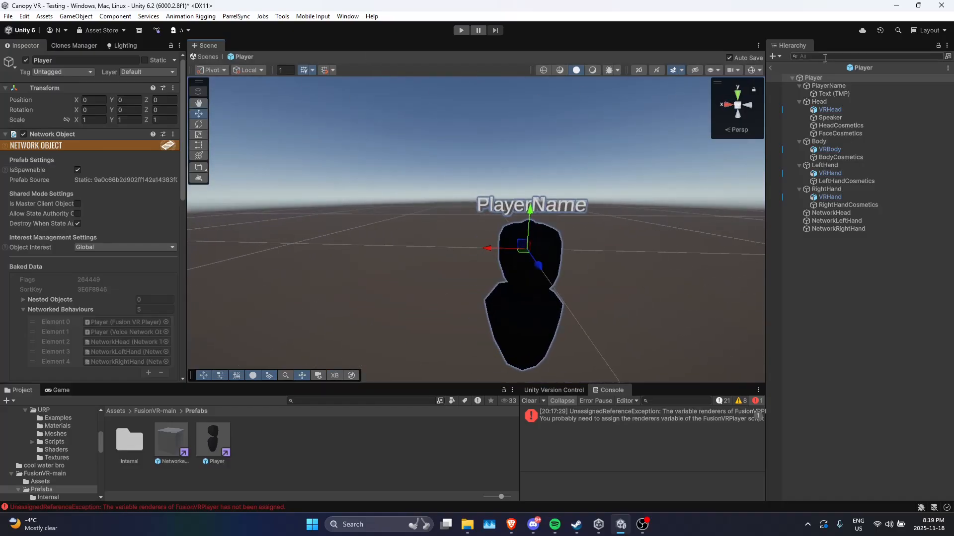
{"action": "left_click", "coordinate": [771, 68]}
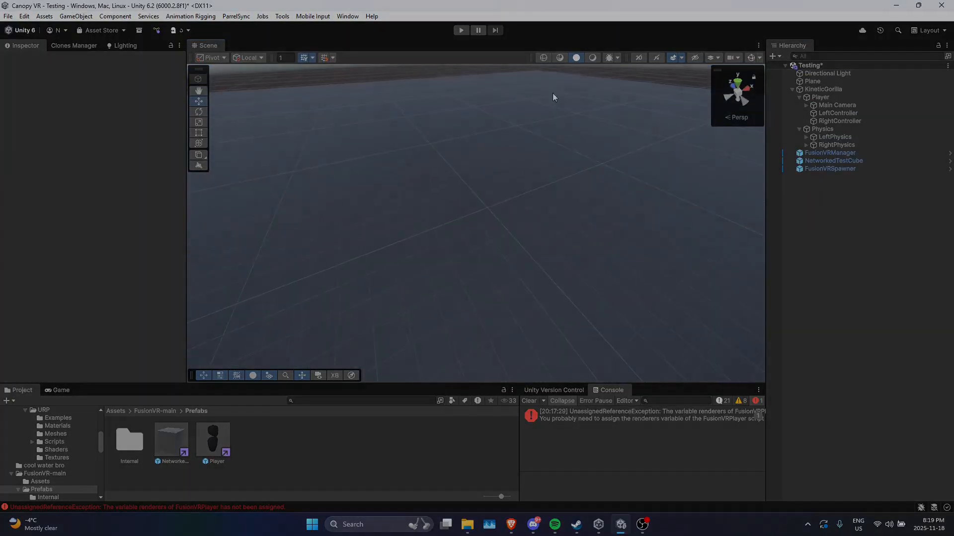